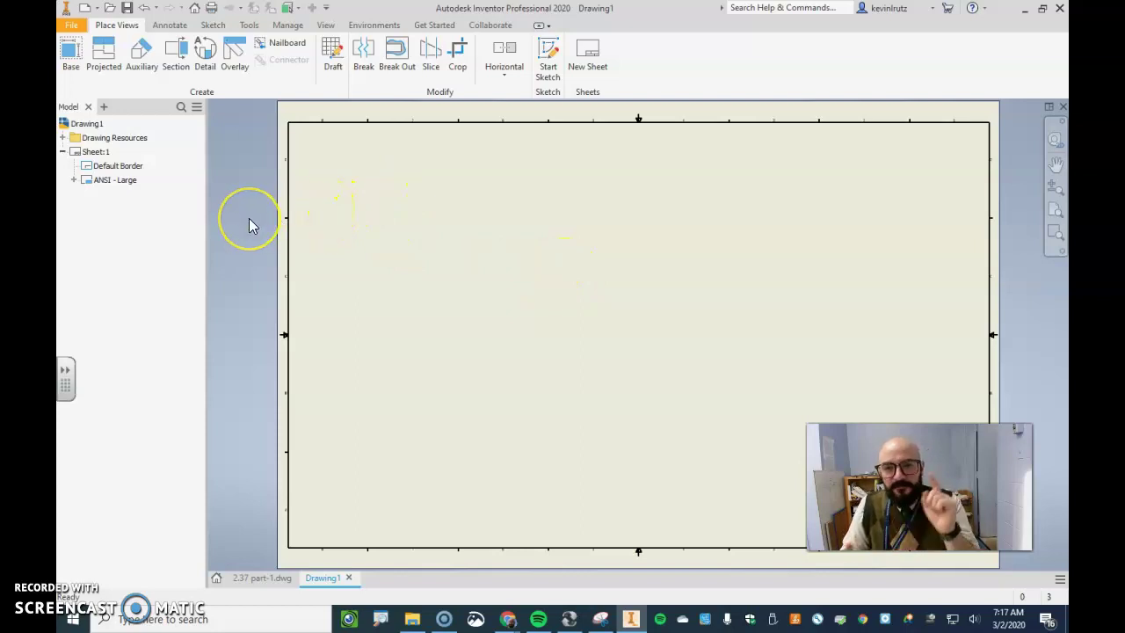
Edit Sheet:1 and set its size to A
click(95, 153)
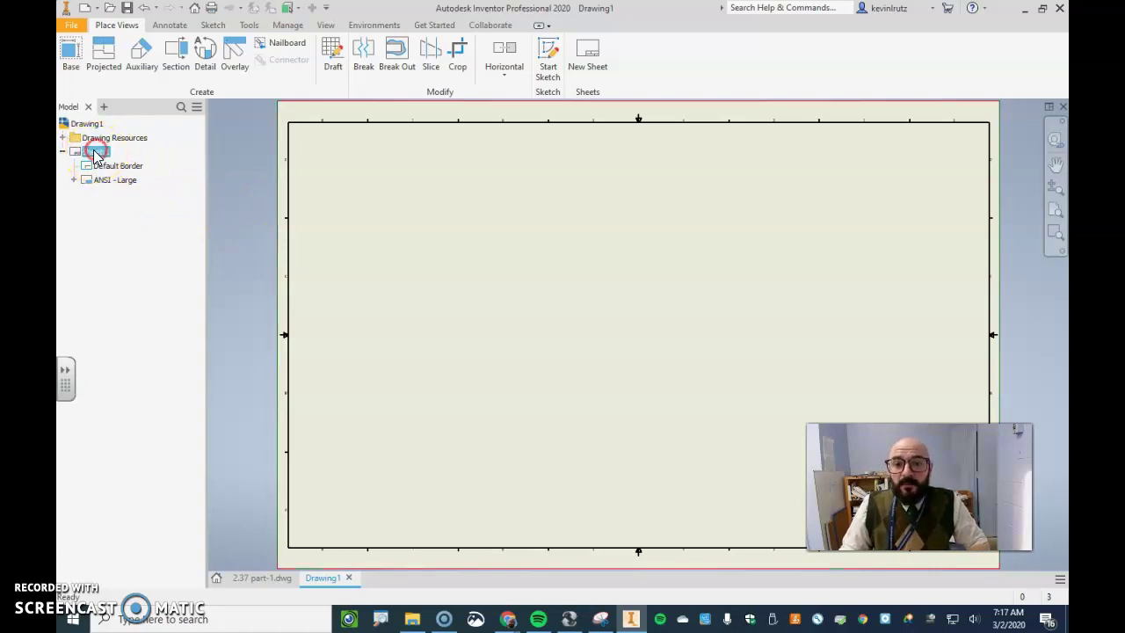
right_click(97, 154)
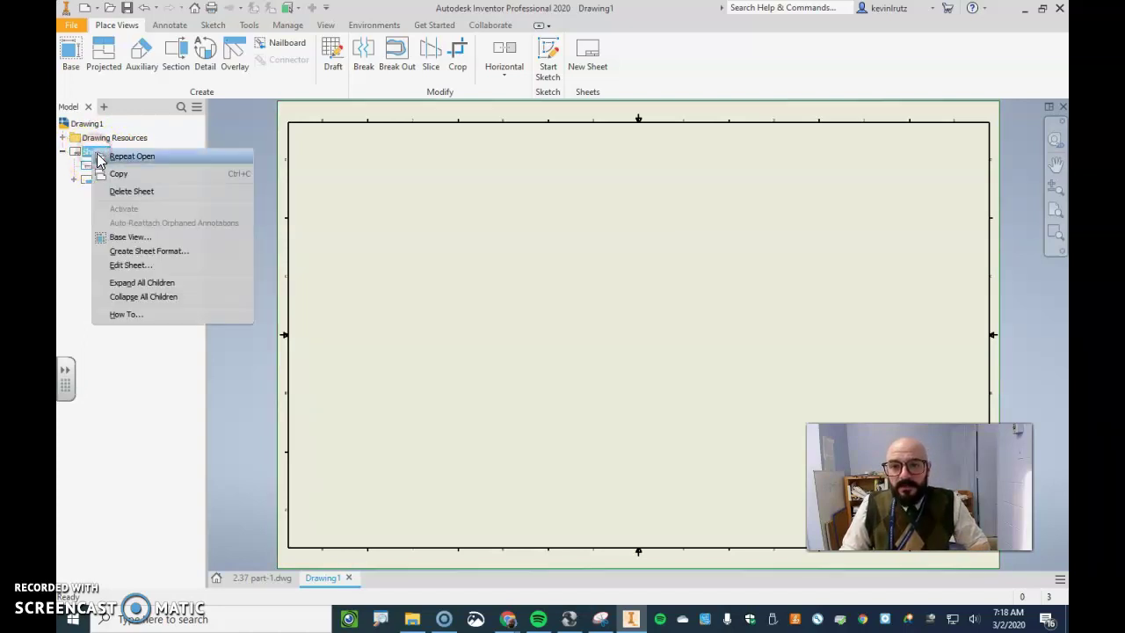
click(152, 265)
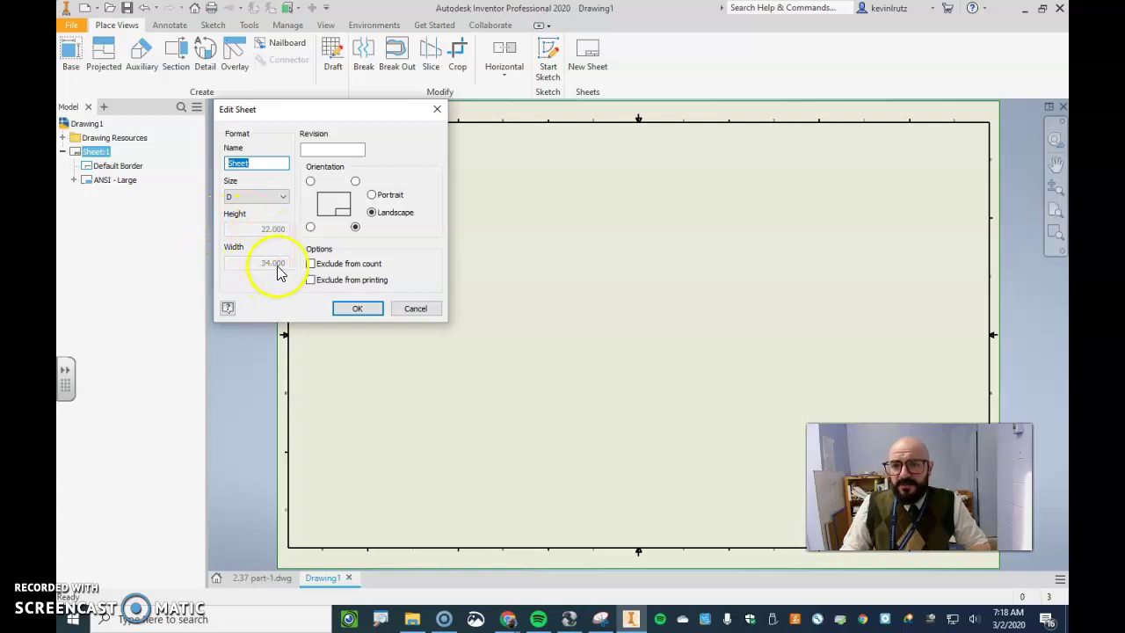
click(278, 201)
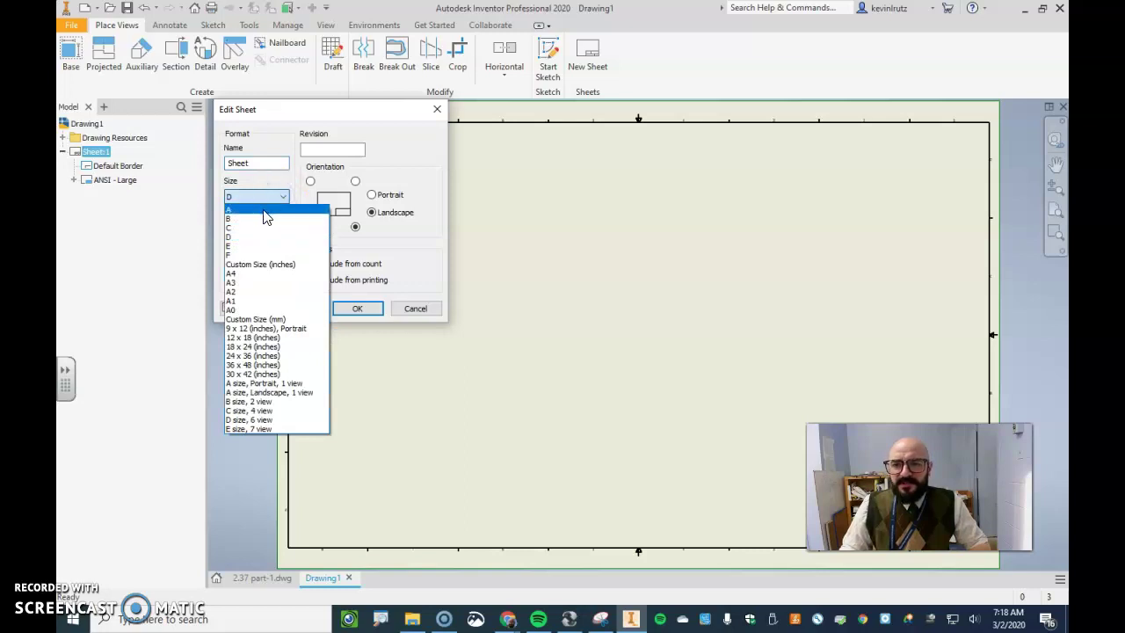
click(264, 216)
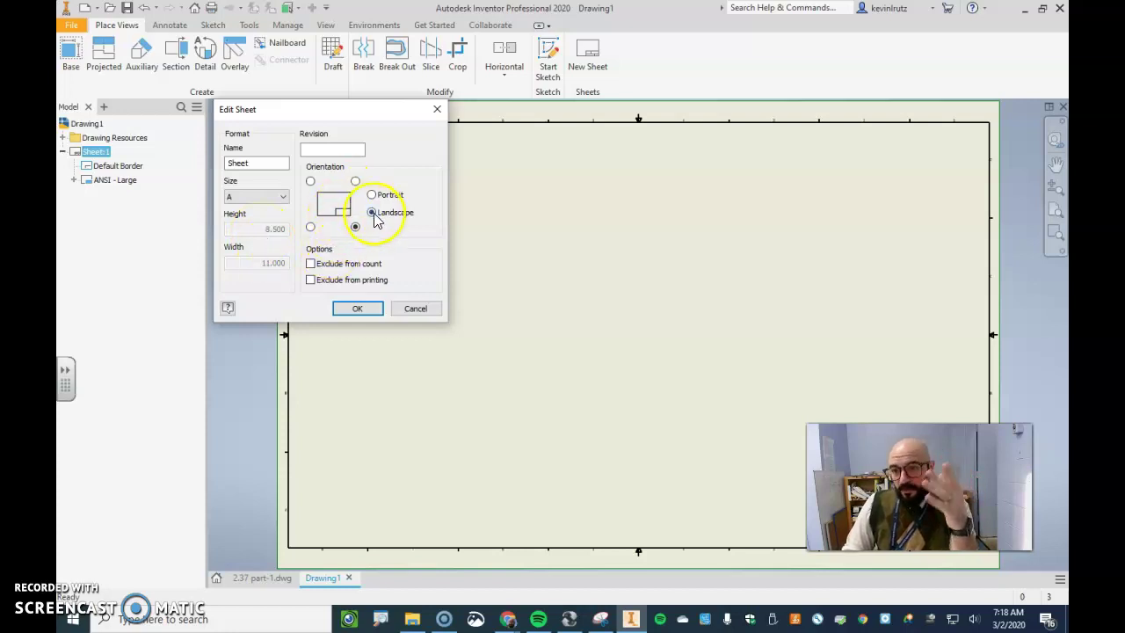
click(354, 312)
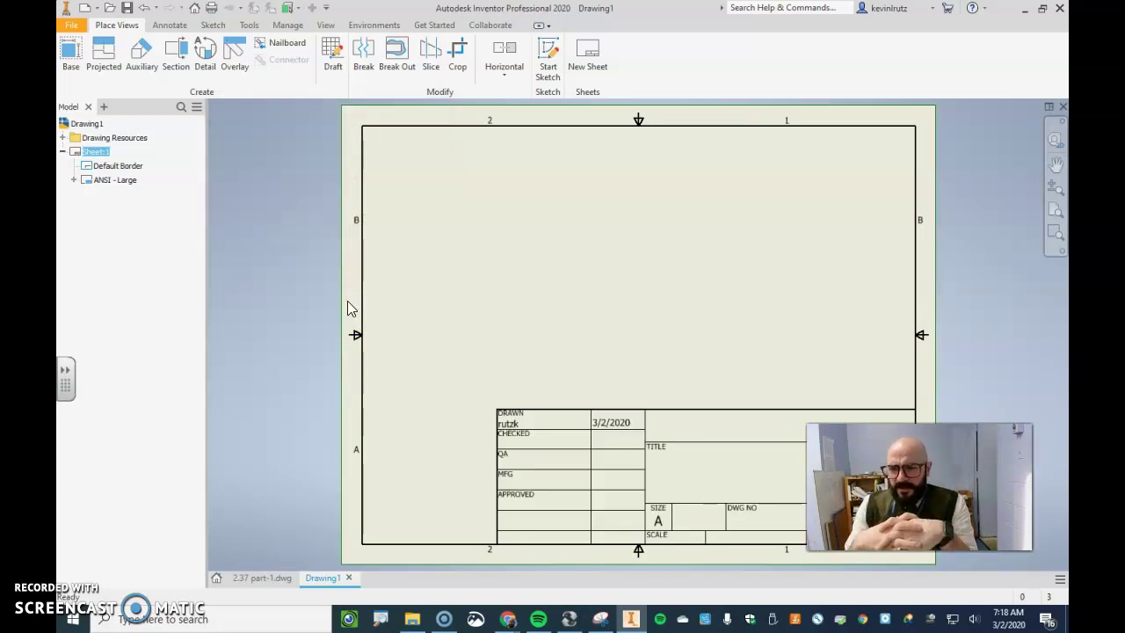
Open the definition of the ANSI - Large title block on Sheet:1 for editing
click(139, 167)
click(122, 182)
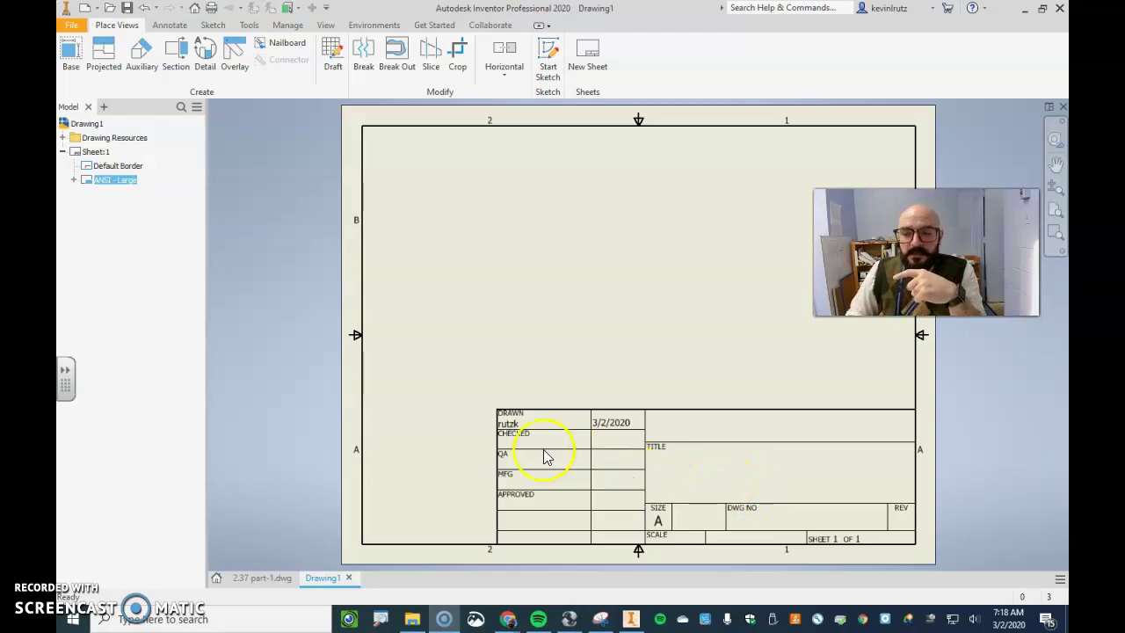
right_click(115, 183)
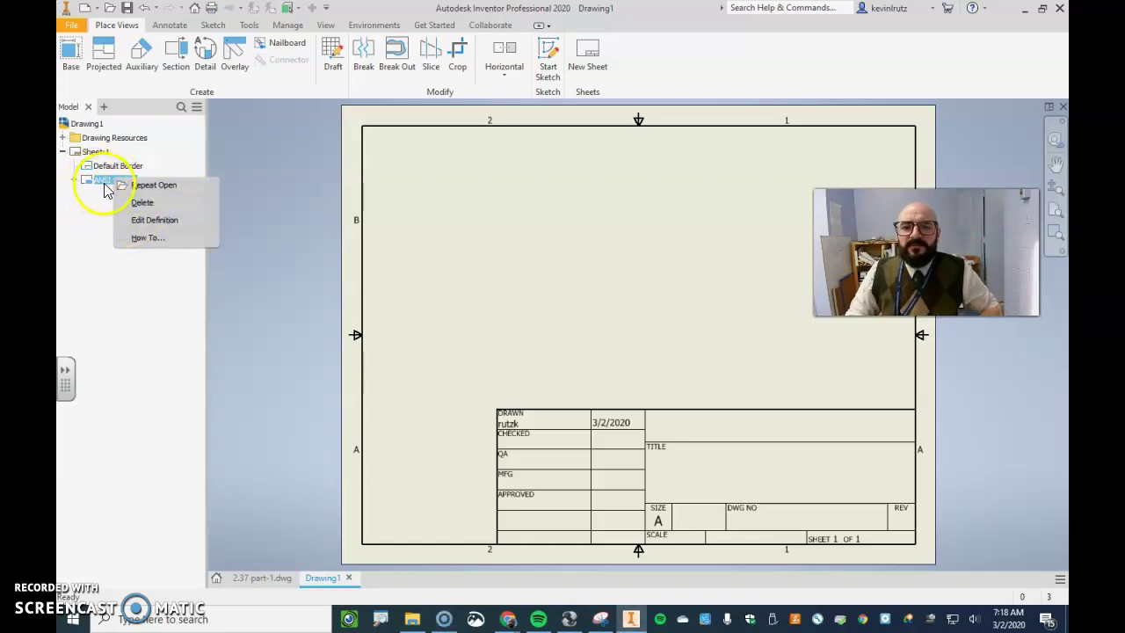
click(101, 197)
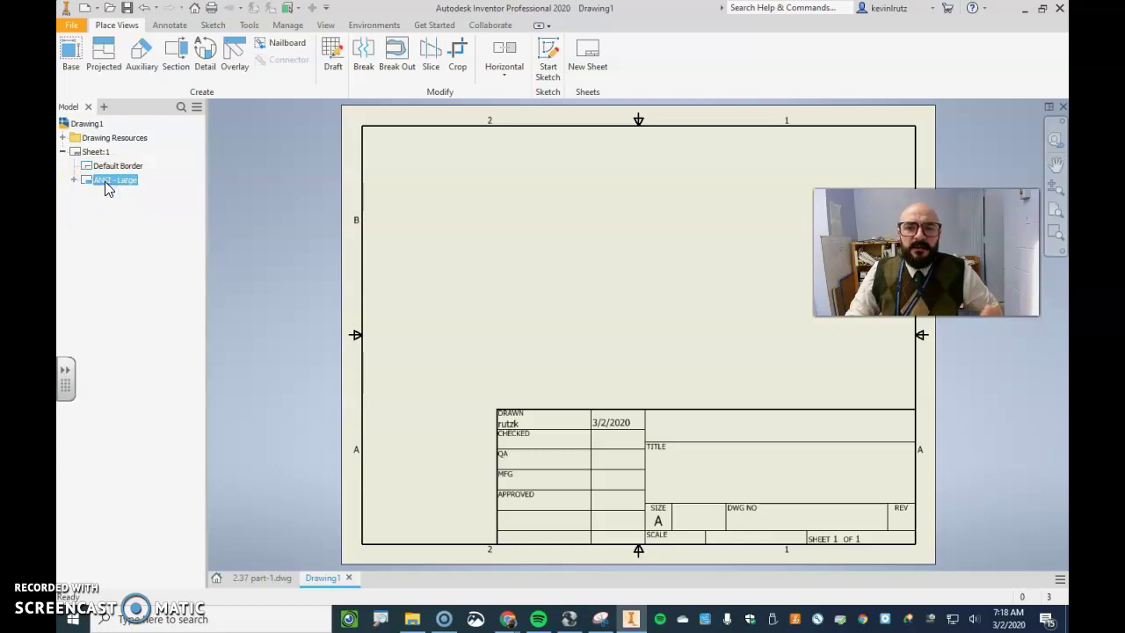
right_click(105, 183)
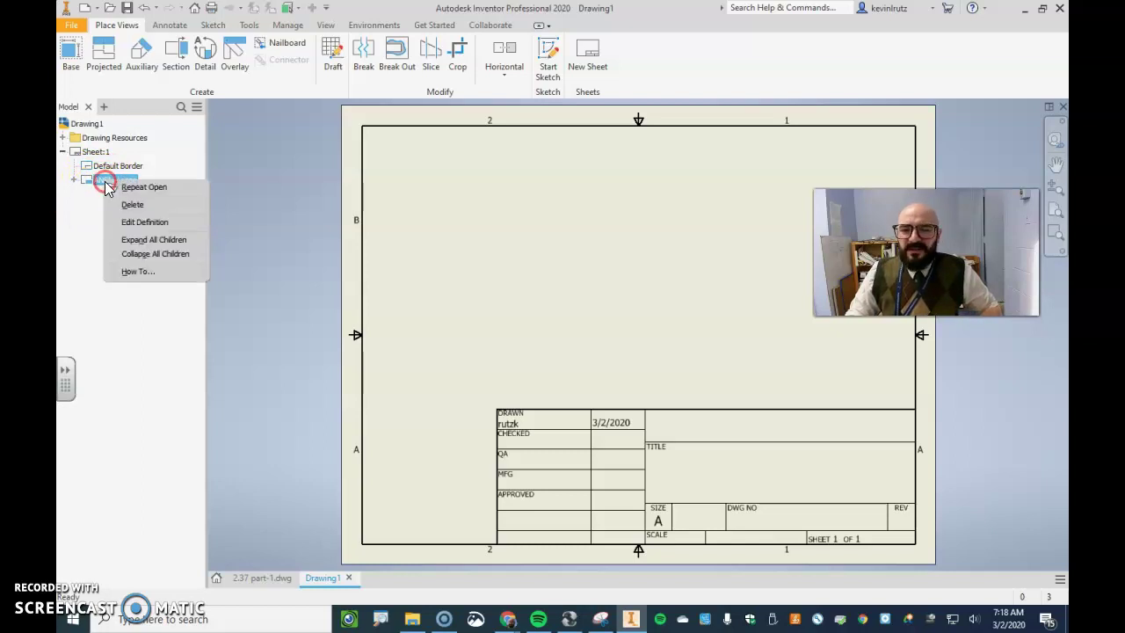
click(148, 227)
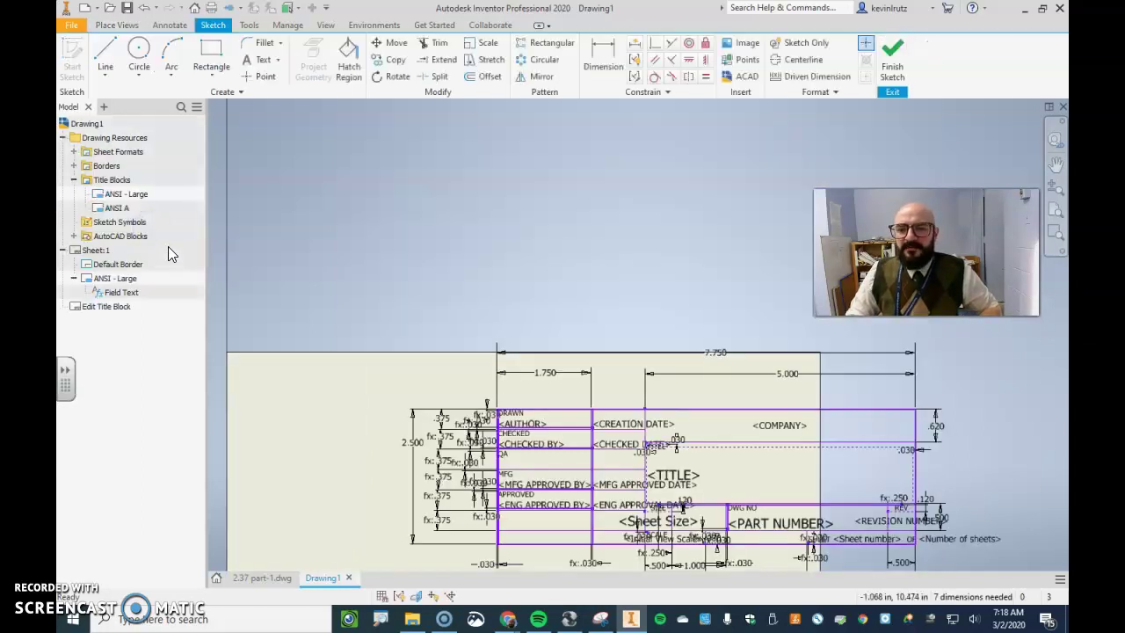
Scale the entire title block sketch by a factor of .5, using its lower-right corner as the base point
scroll(536, 349, up, 2)
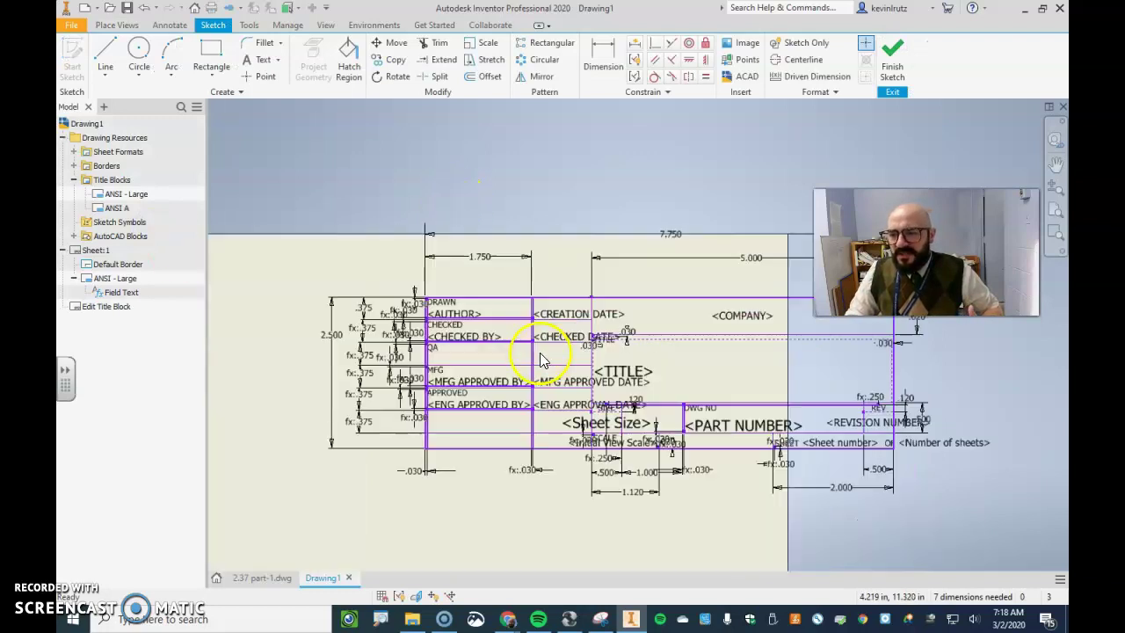
middle_drag(525, 281, 440, 264)
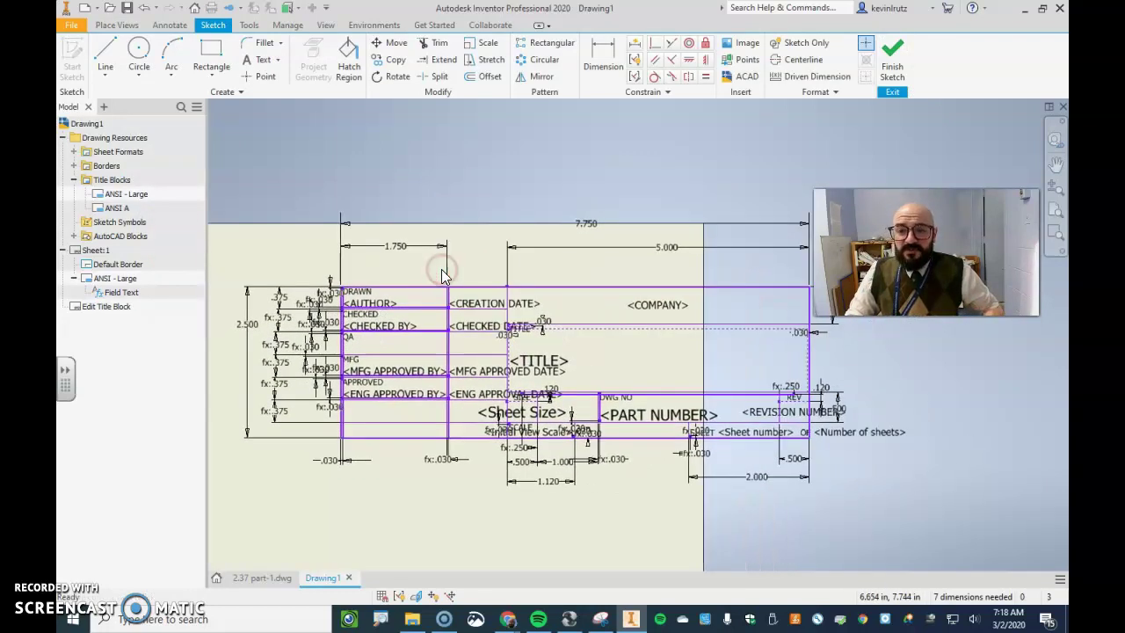
scroll(518, 272, down, 1)
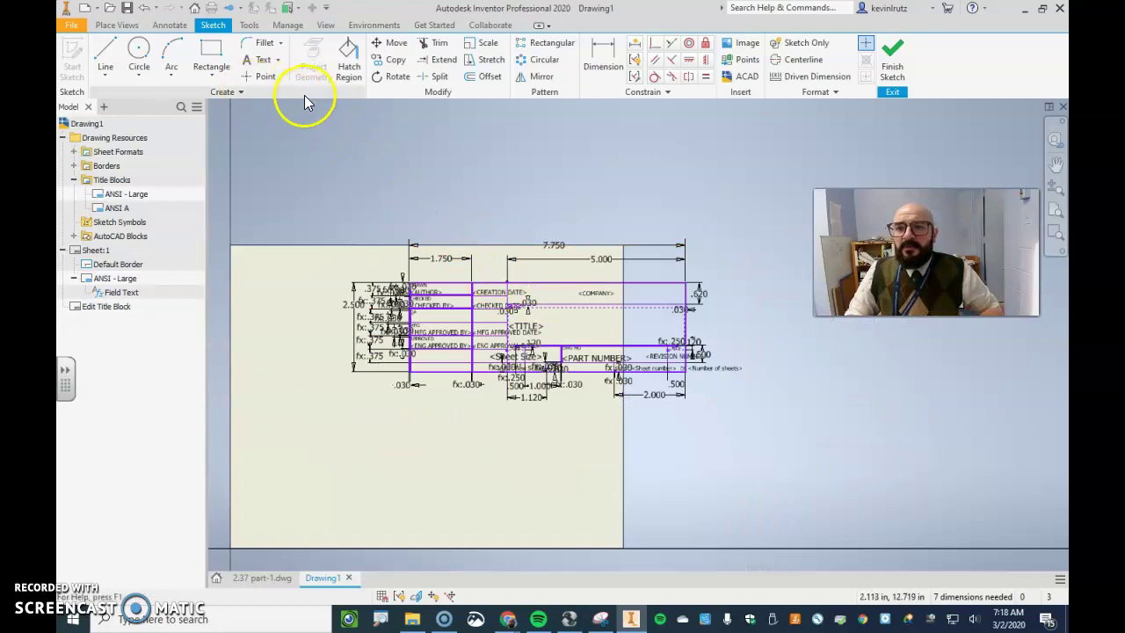
click(486, 42)
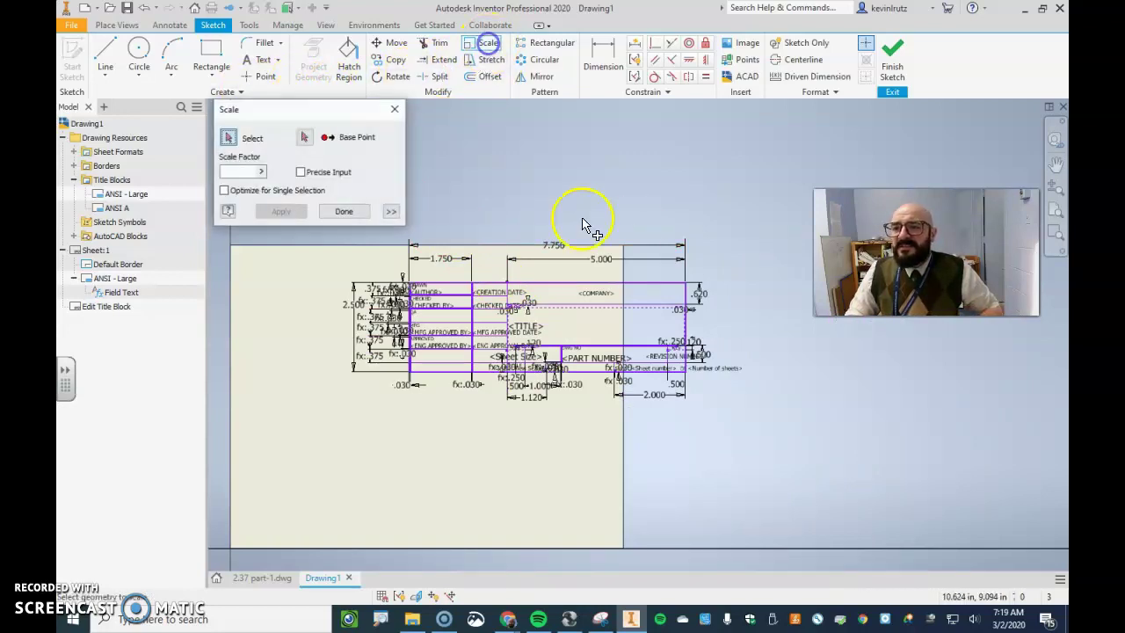
mouse_move(724, 209)
mouse_down()
mouse_move(644, 269)
mouse_move(247, 457)
mouse_move(299, 477)
mouse_up()
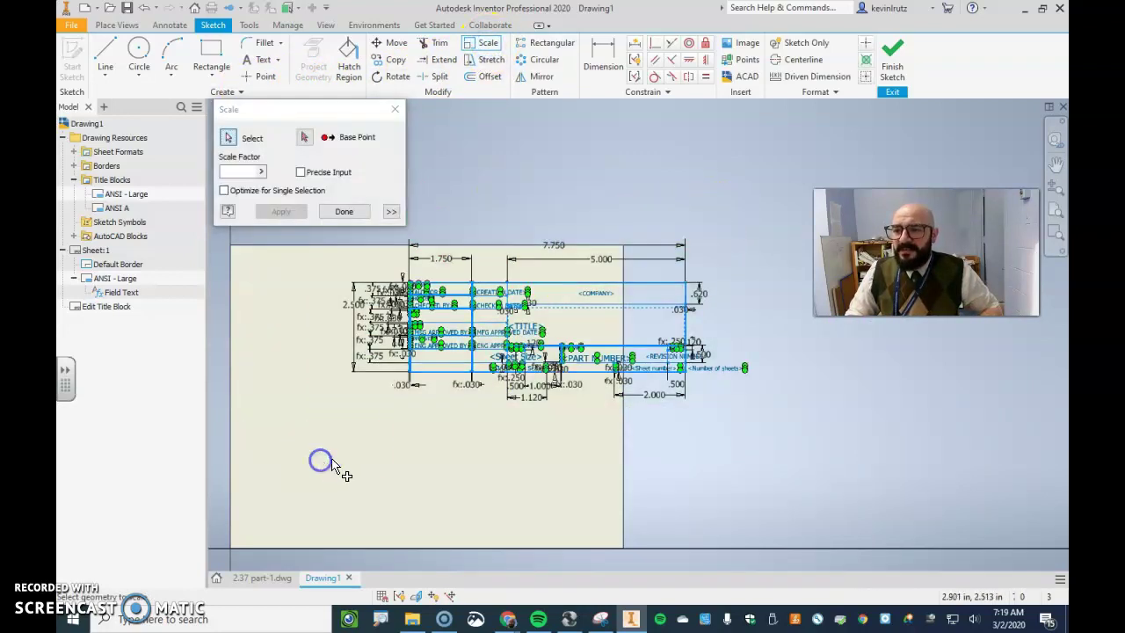
click(248, 172)
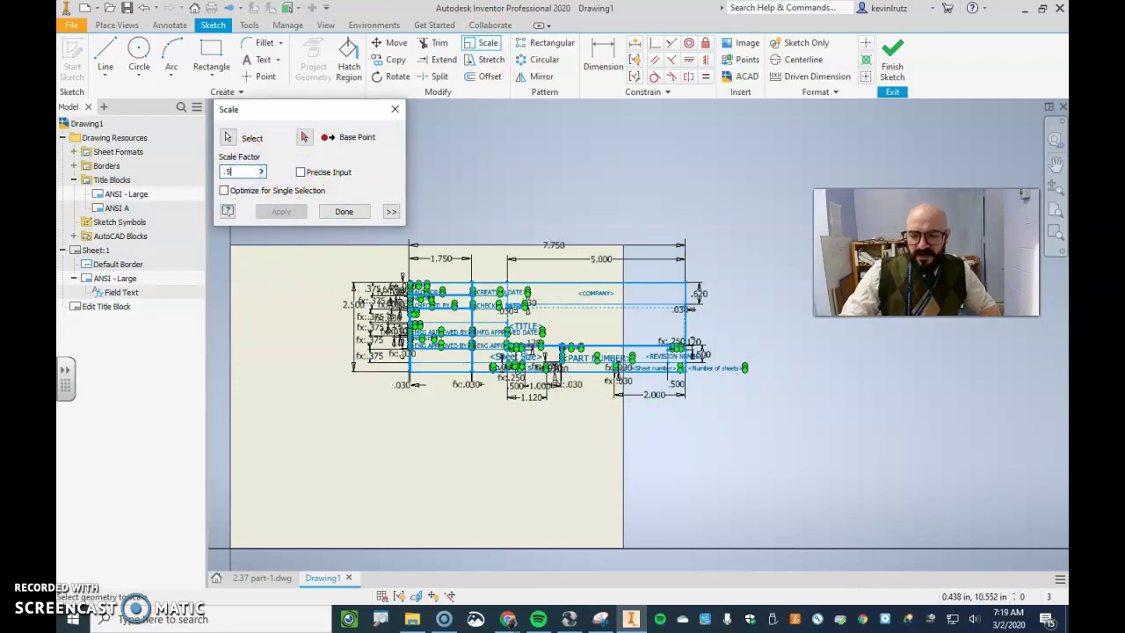
click(305, 138)
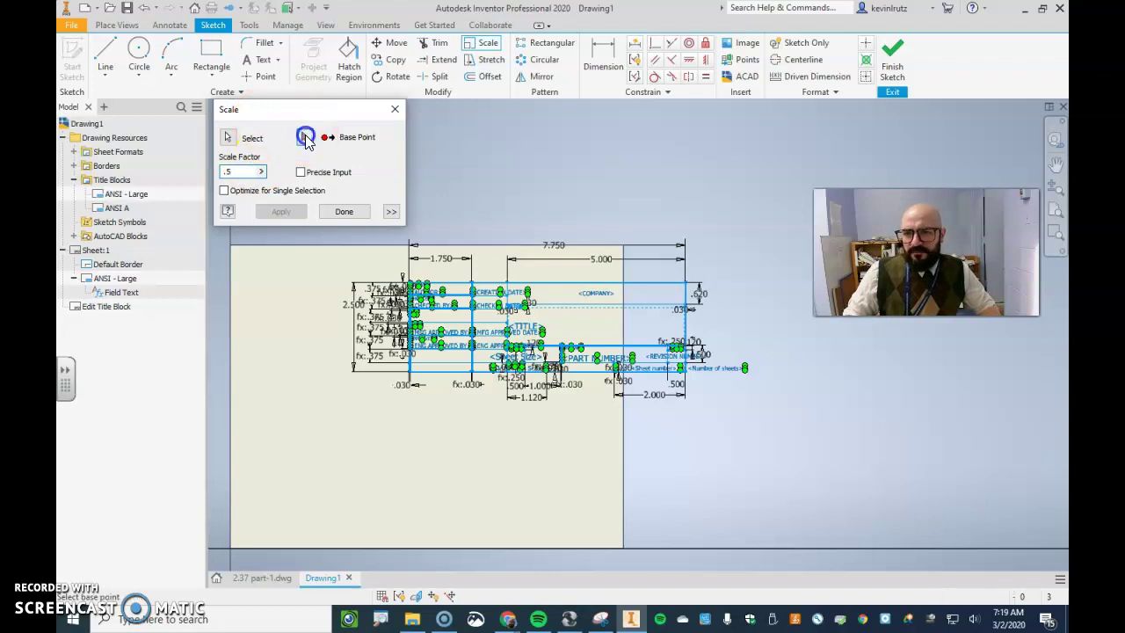
click(684, 369)
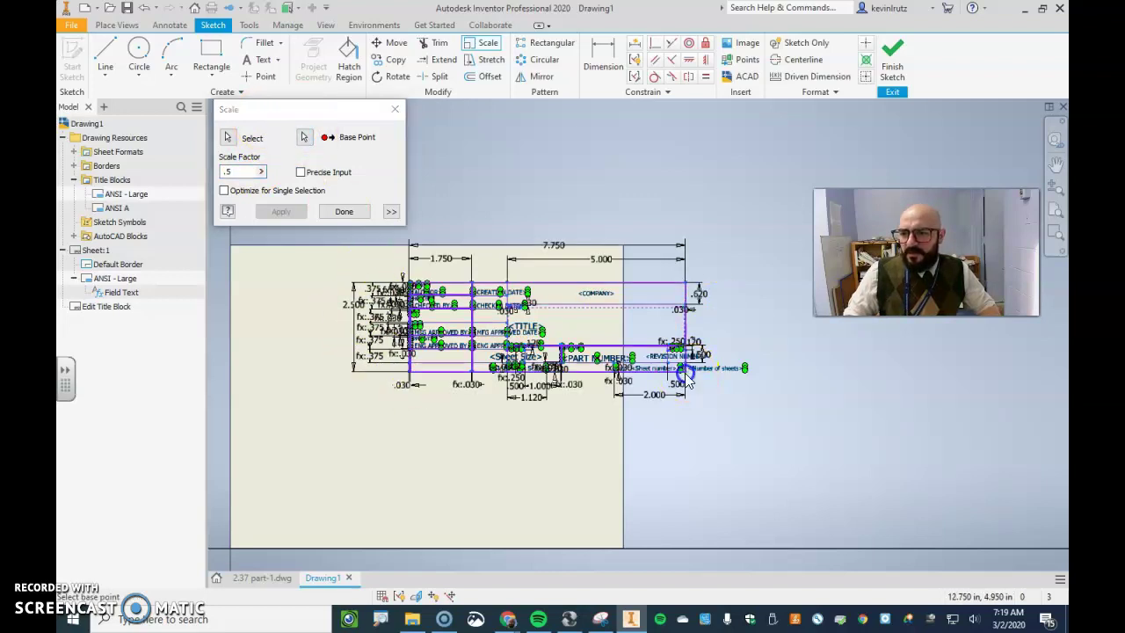
click(483, 339)
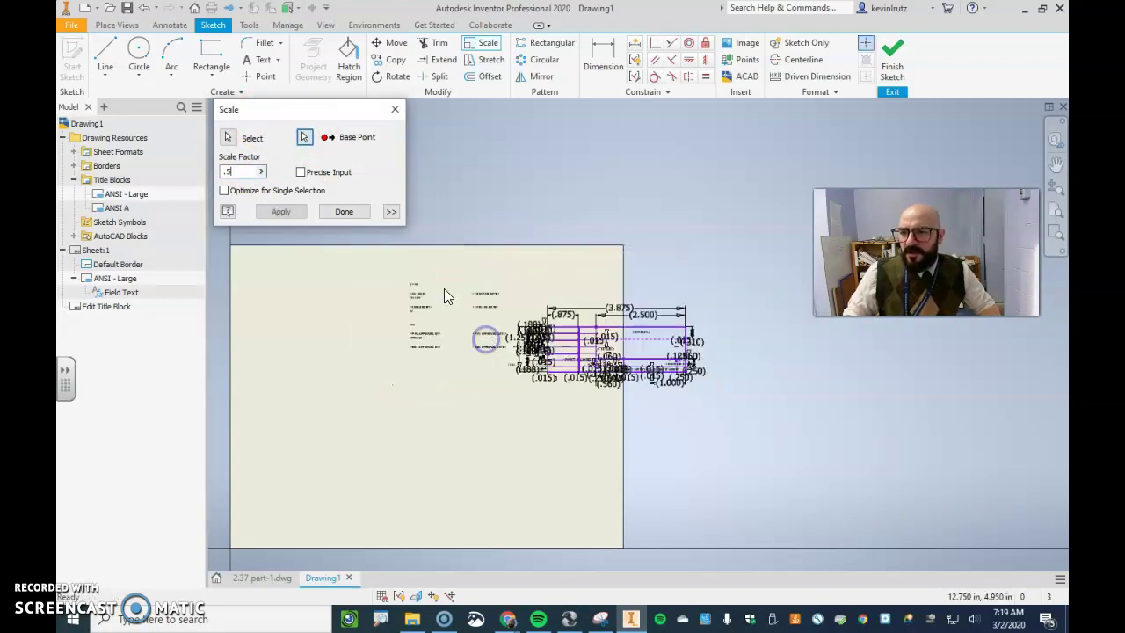
click(287, 214)
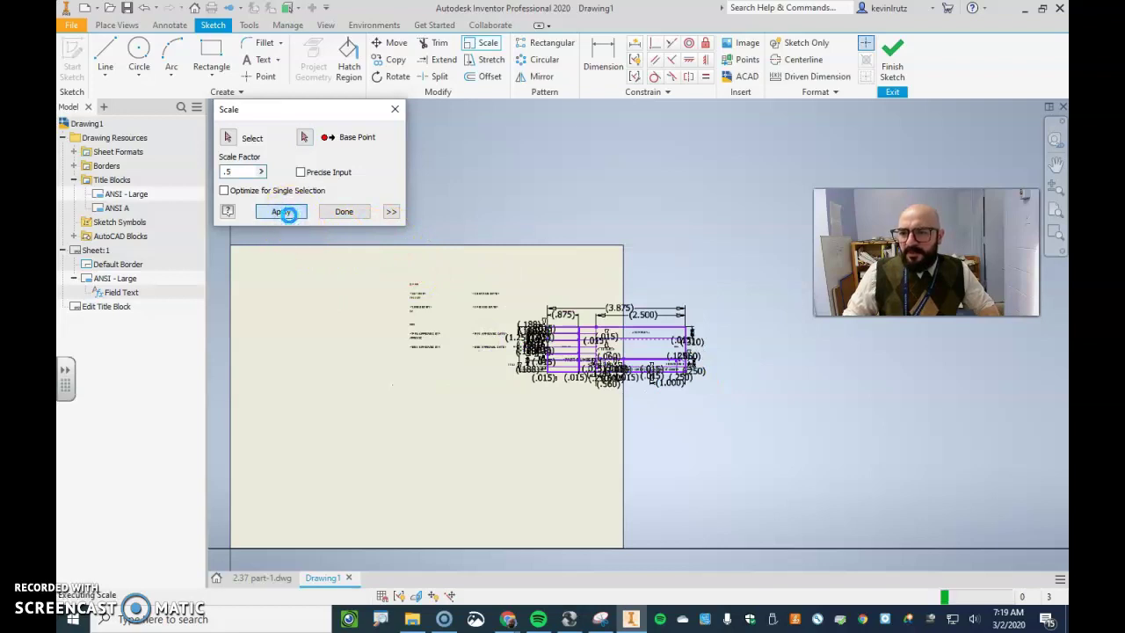
click(333, 211)
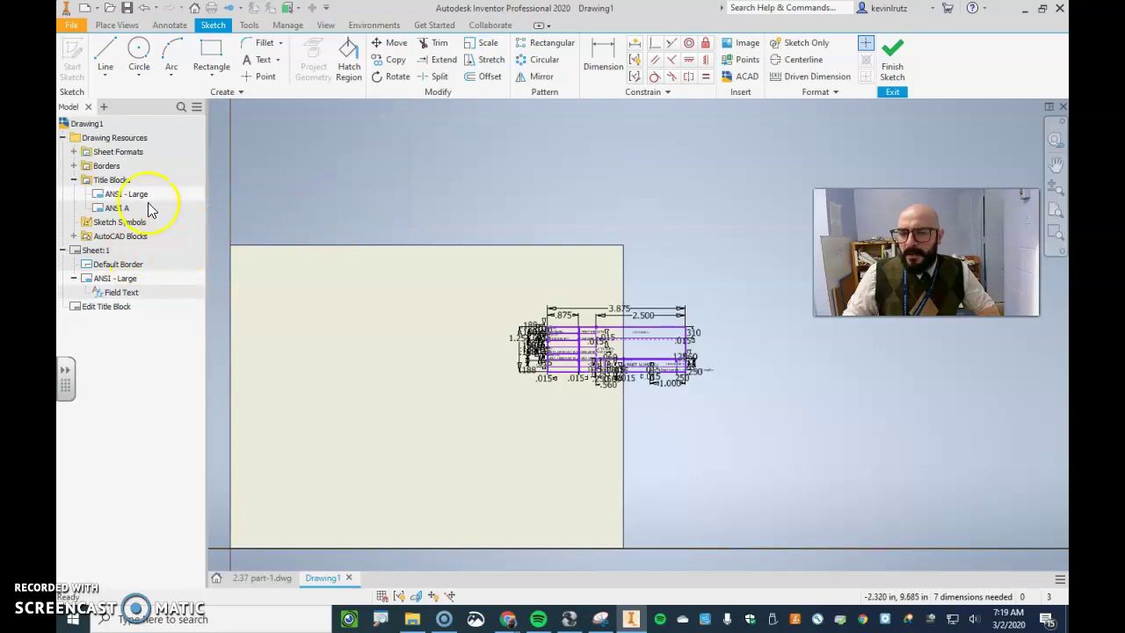
Finish the title block sketch and save the edits to ANSI - Large
click(886, 63)
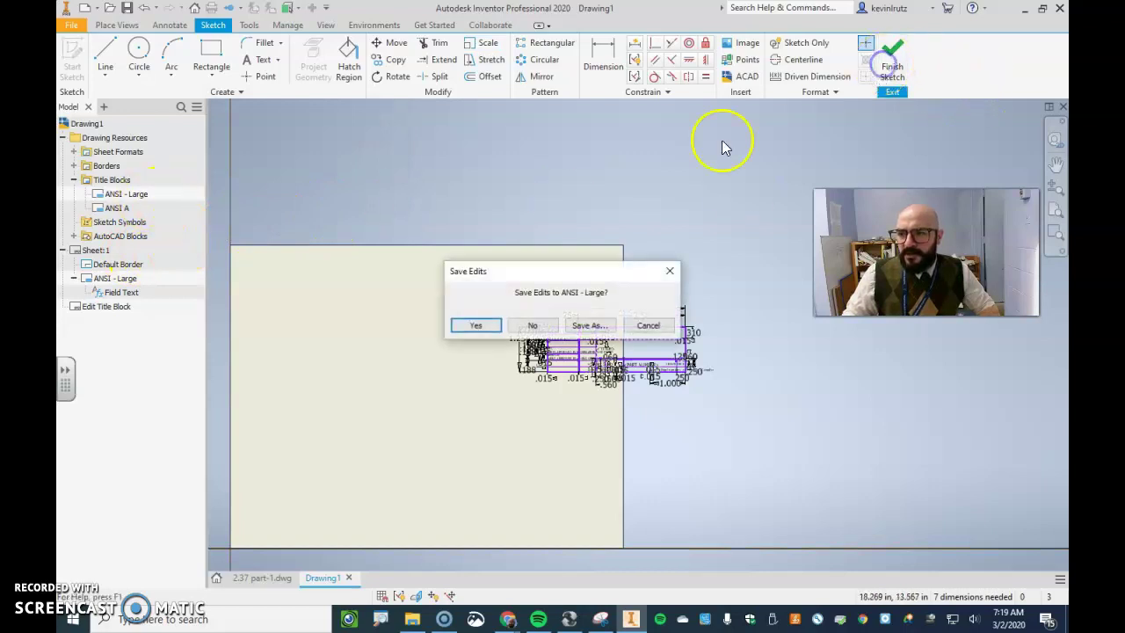
click(473, 323)
scroll(597, 356, up, 3)
scroll(615, 365, up, 2)
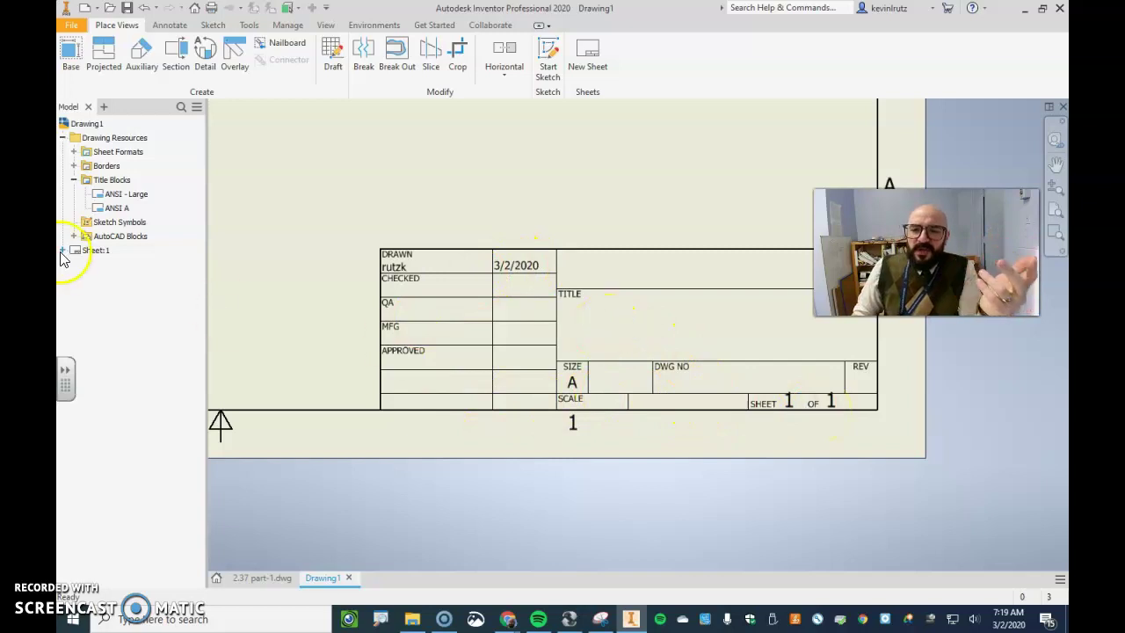
right_click(119, 209)
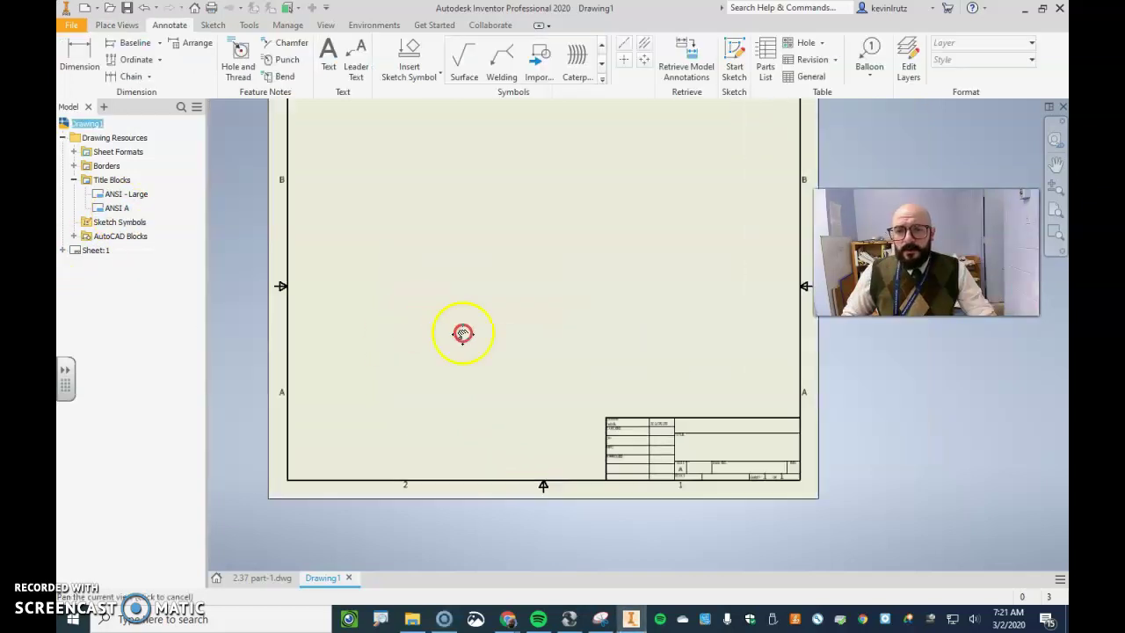
Review the Project and Status fields in the drawing's iProperties and close them without entering anything
right_click(94, 127)
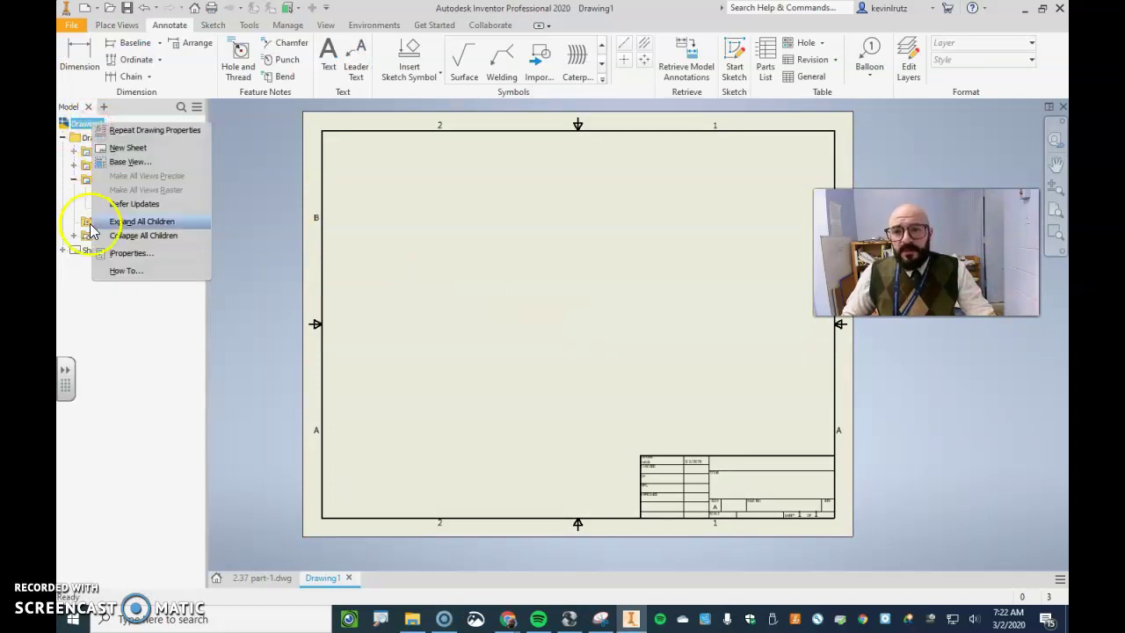
click(112, 253)
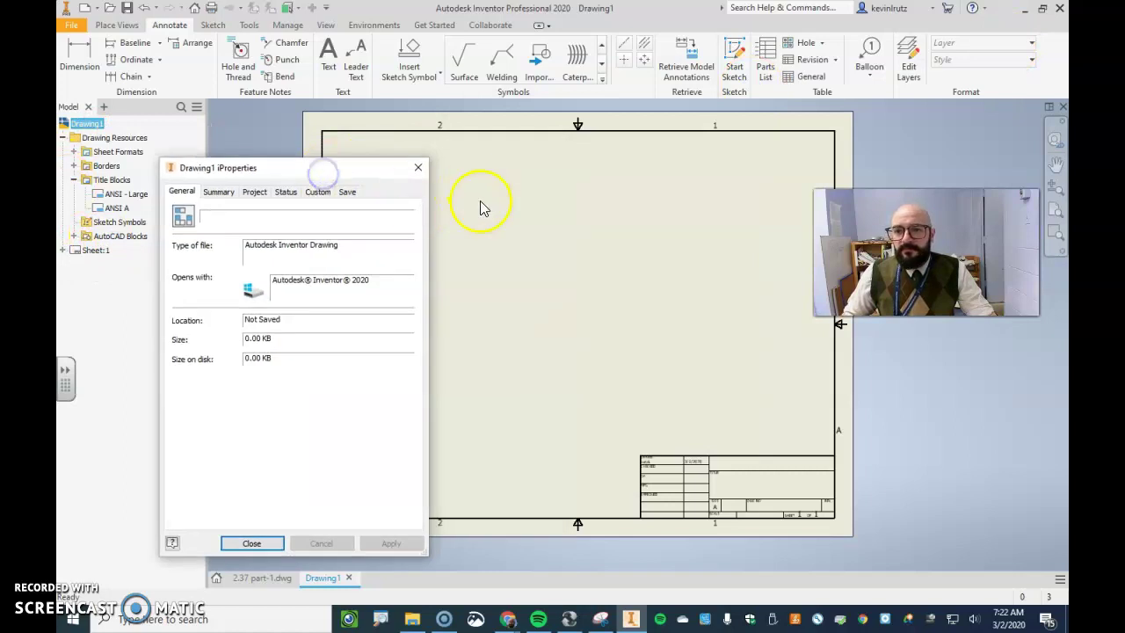
click(256, 195)
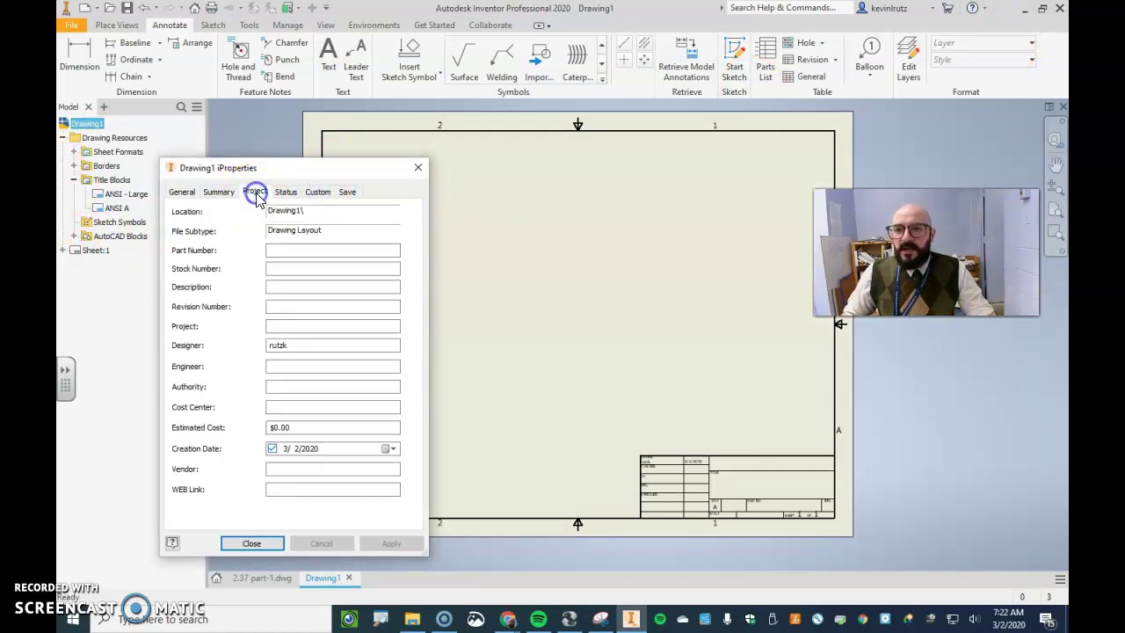
click(275, 251)
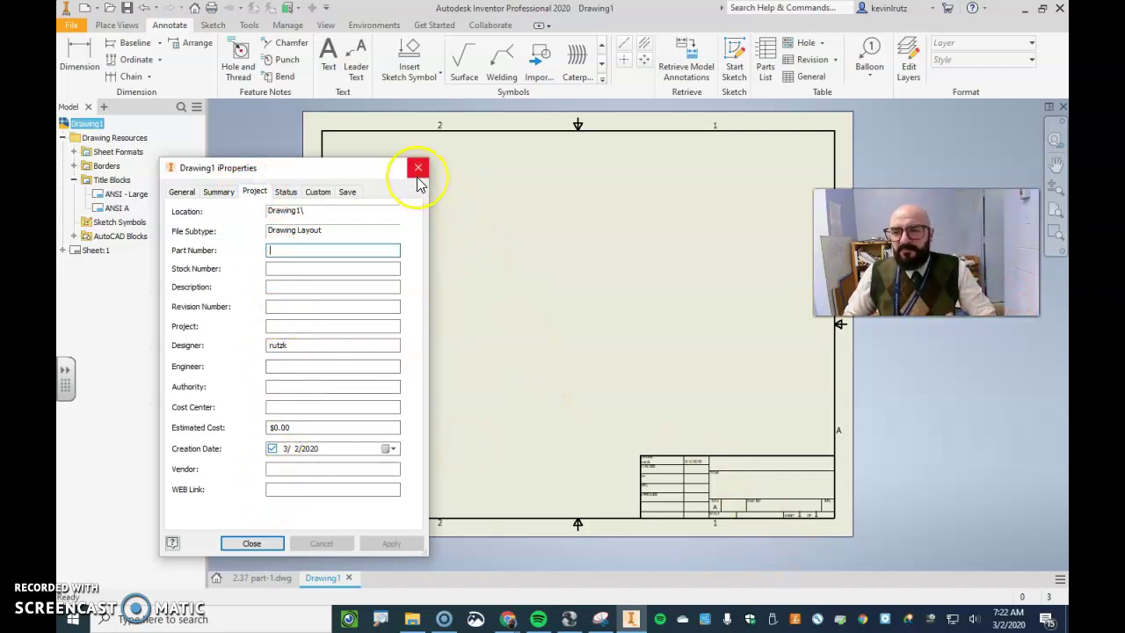
click(294, 192)
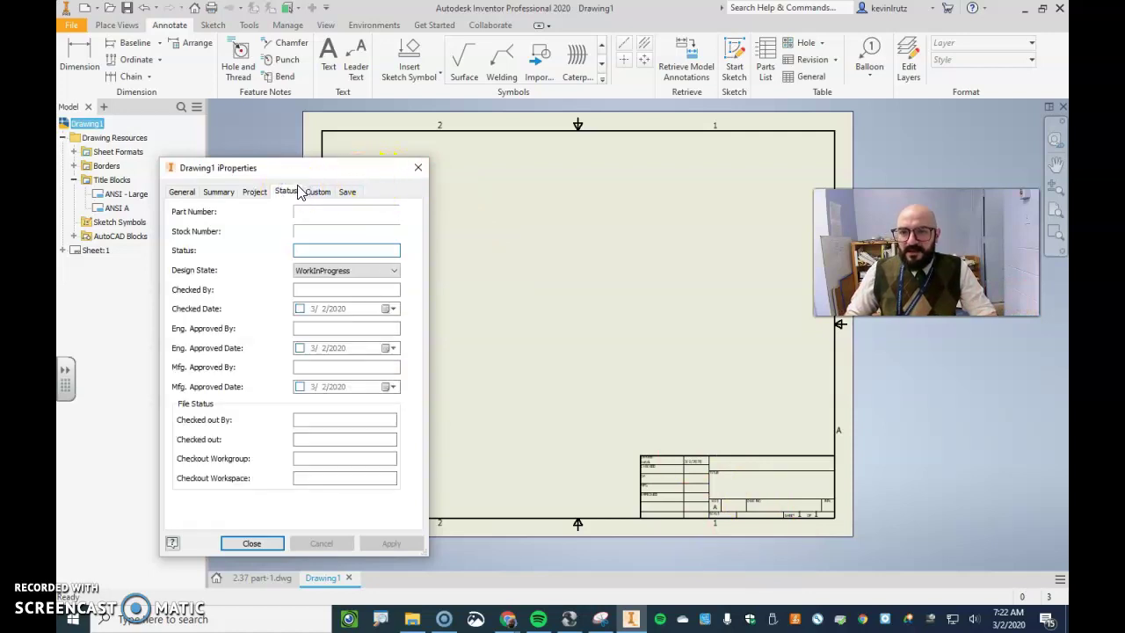
click(418, 167)
click(244, 277)
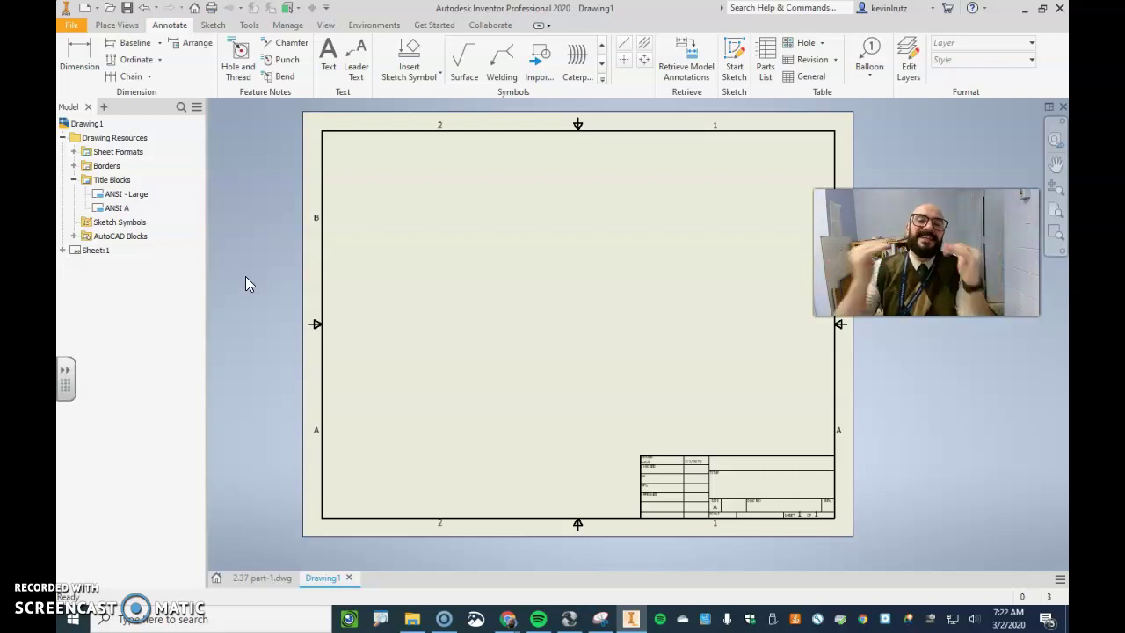
click(235, 229)
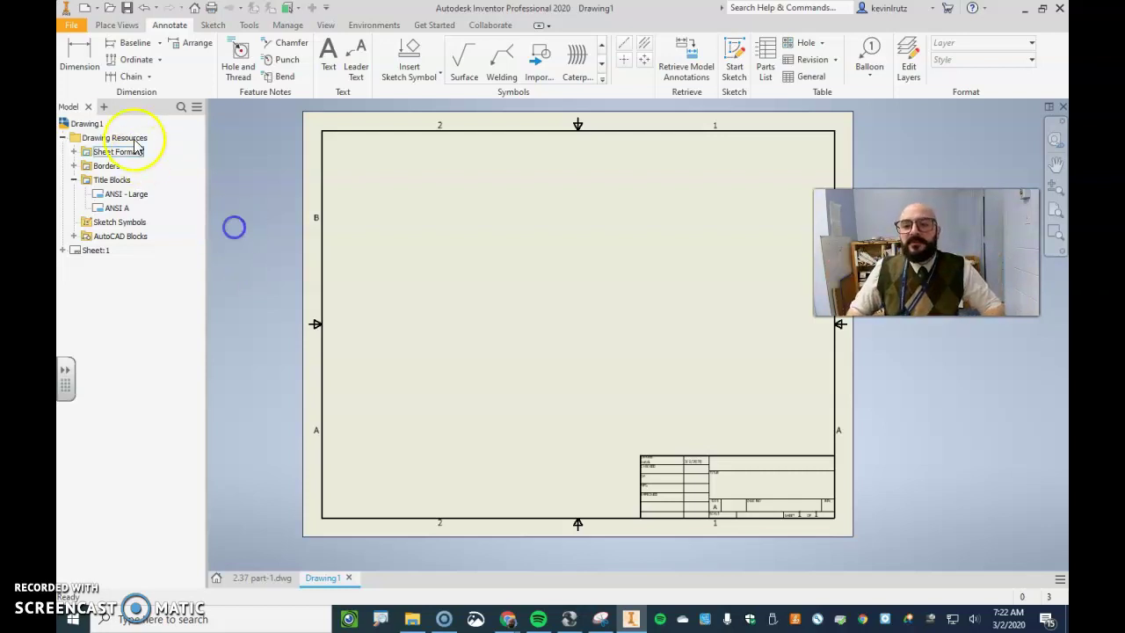
Add a second sheet to the drawing and select it
right_click(88, 128)
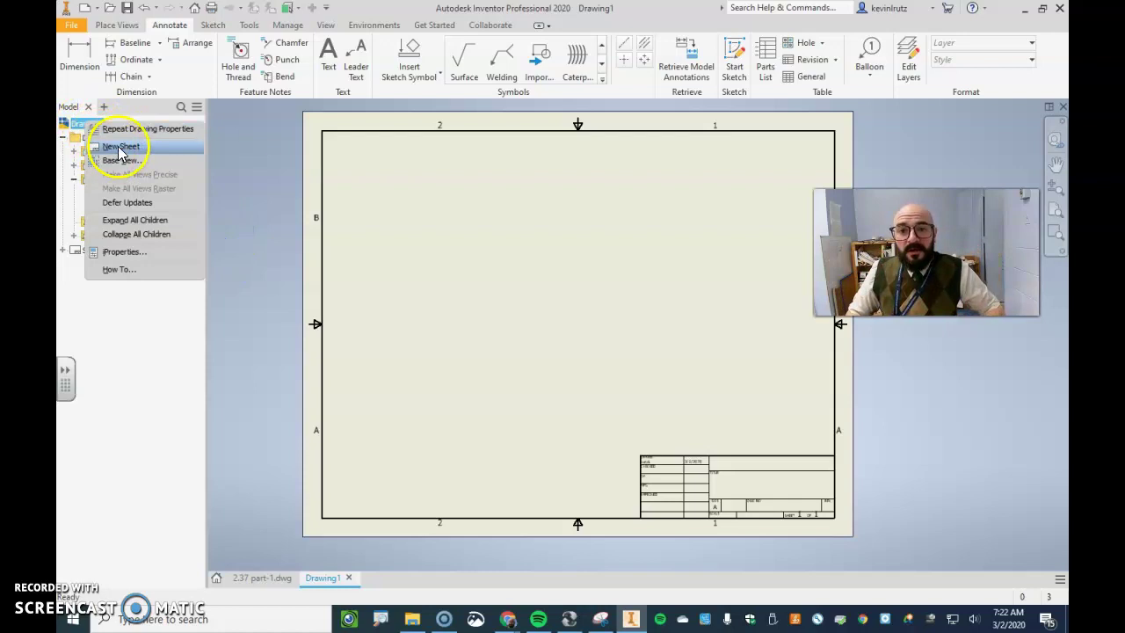
click(120, 147)
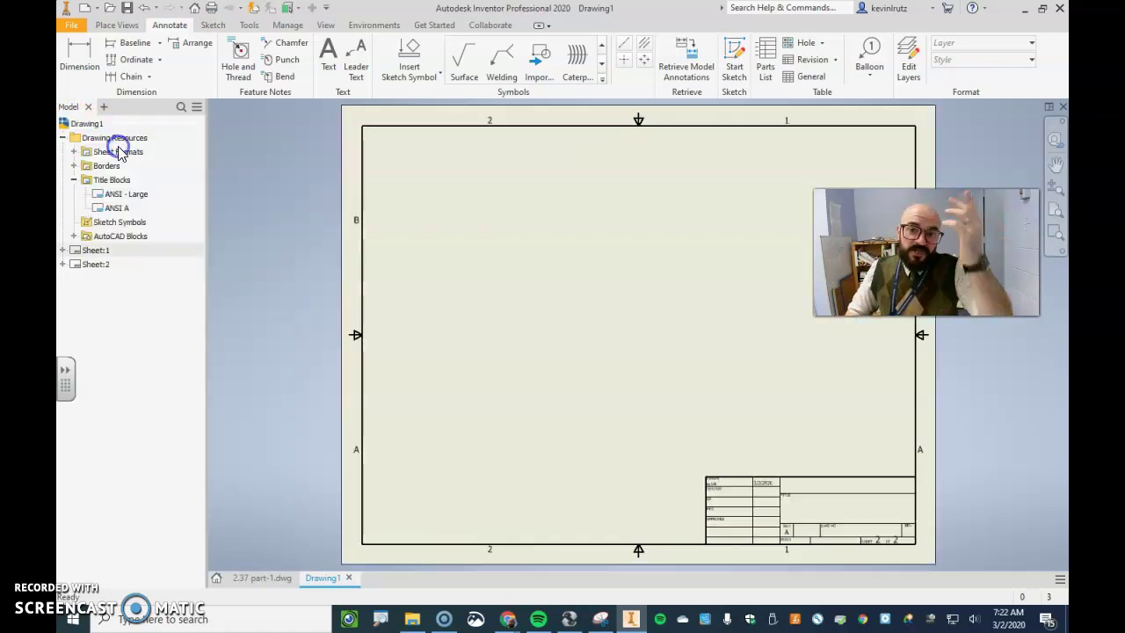
click(95, 265)
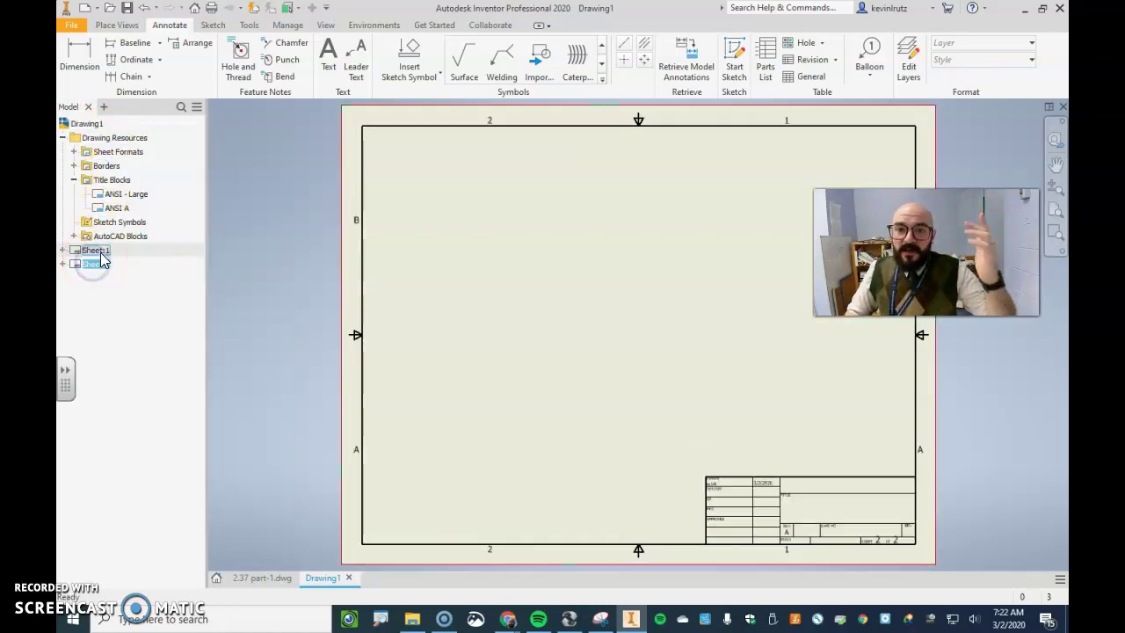
Display Sheet:1 and Sheet:2 in turn to compare the two sheets
click(104, 257)
double_click(99, 251)
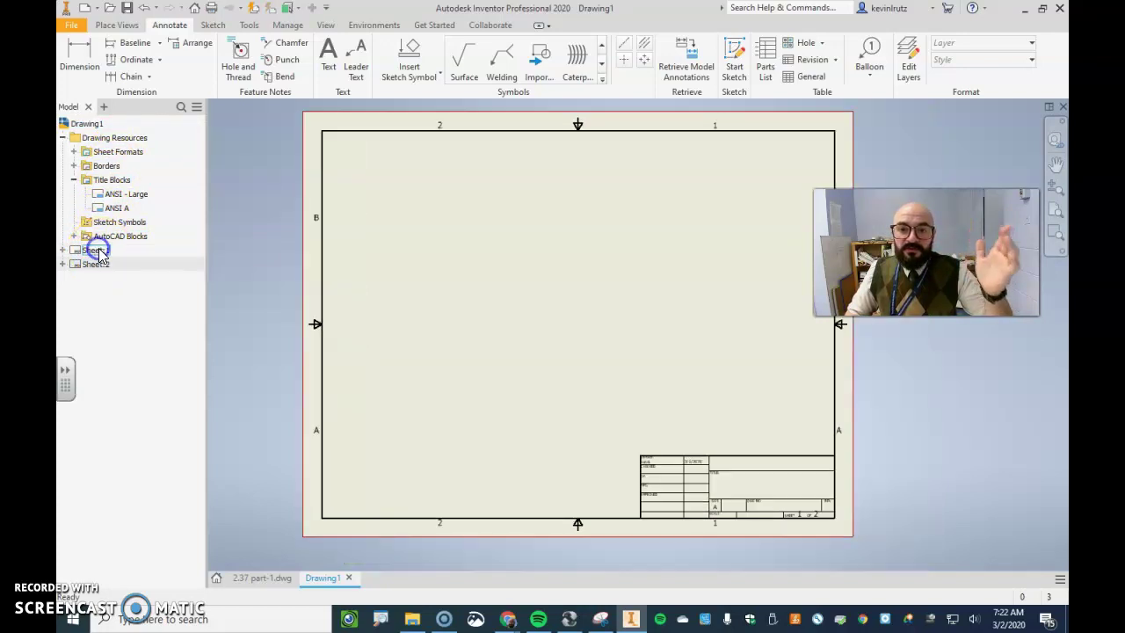
double_click(106, 265)
click(138, 226)
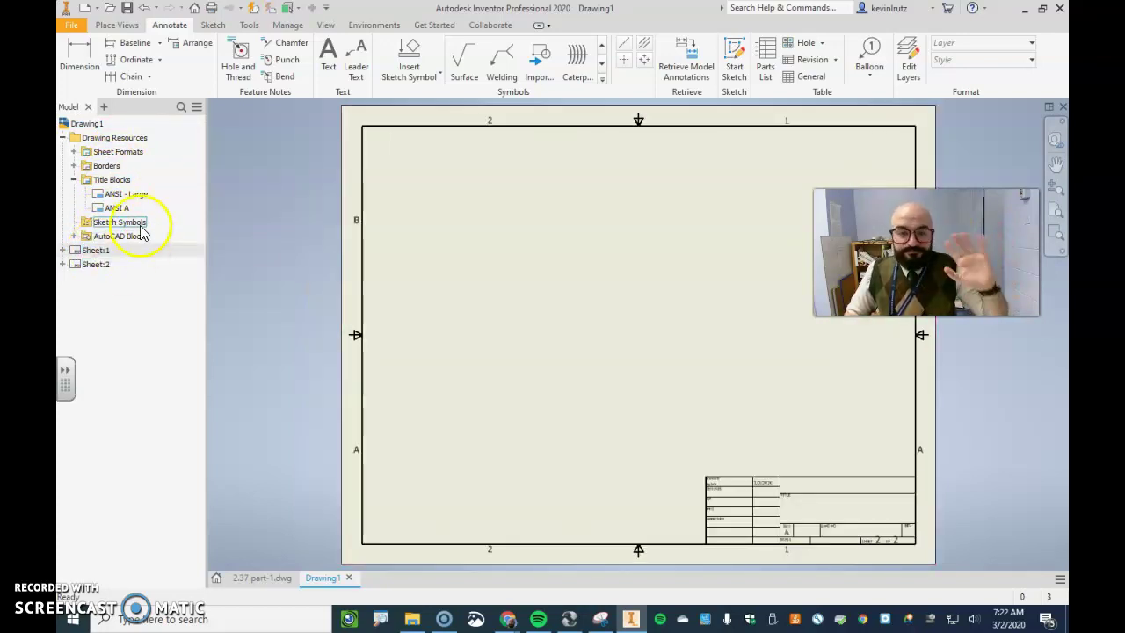
Add a third sheet to the drawing and make Sheet:1 the active sheet
right_click(93, 124)
click(117, 151)
click(94, 277)
click(108, 253)
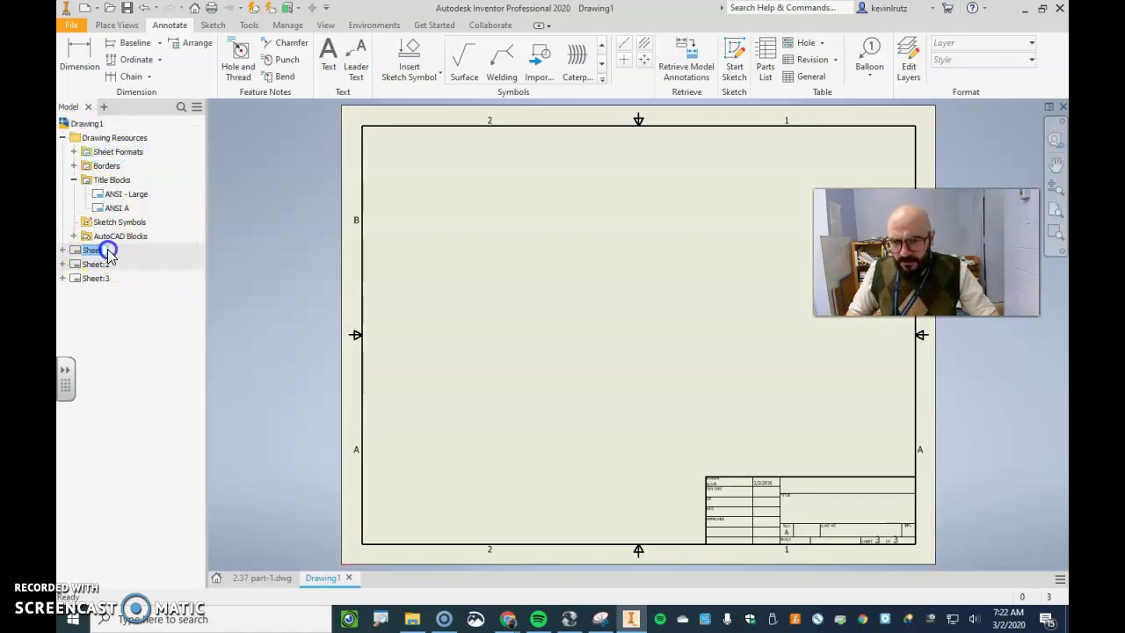
click(102, 262)
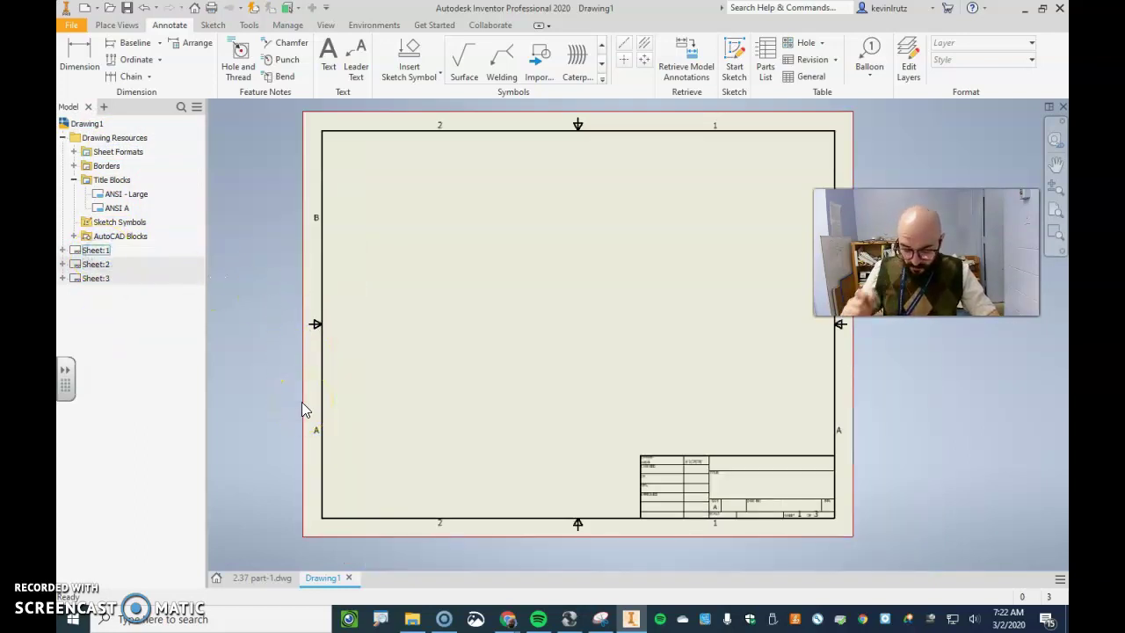
click(427, 222)
click(73, 25)
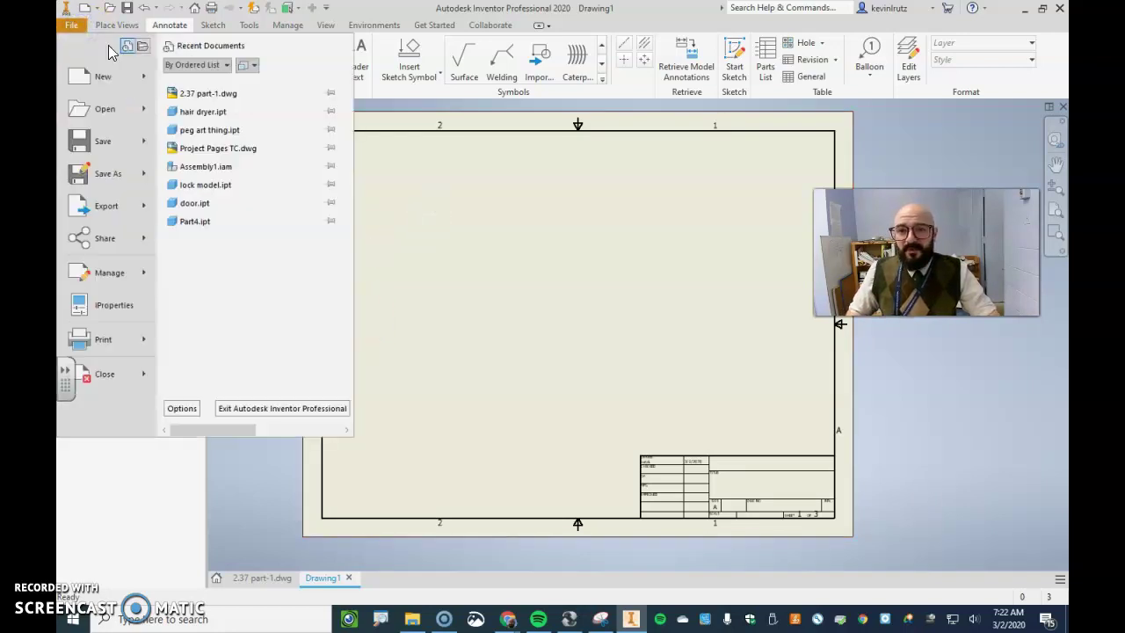
click(464, 172)
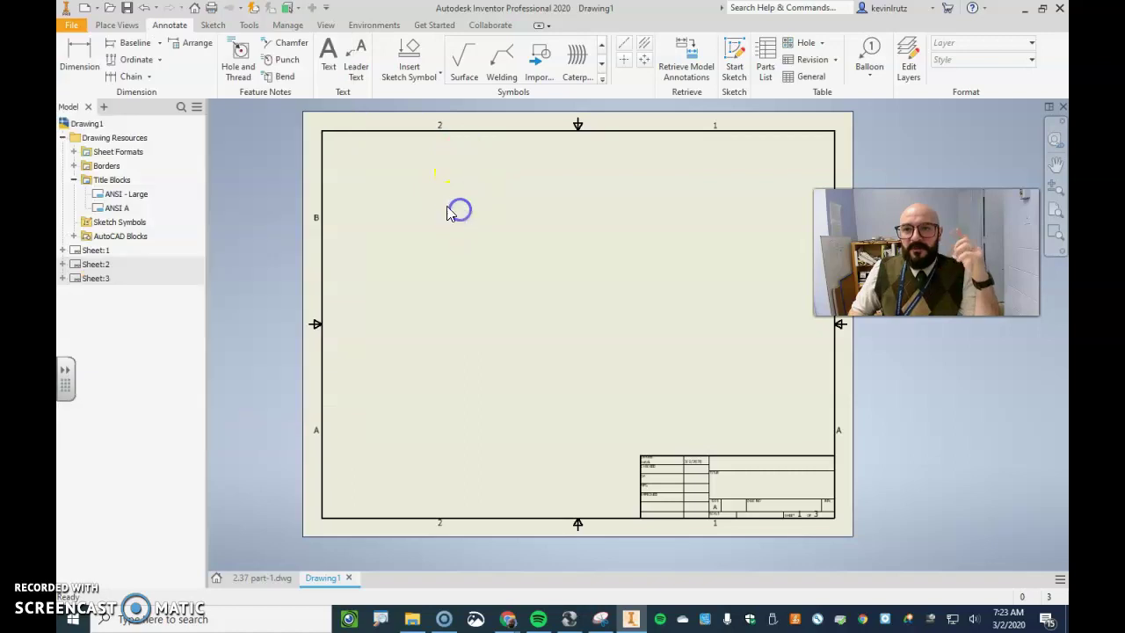
Start a base view on Sheet:1 and browse to the Desktop folder for its model file
click(139, 26)
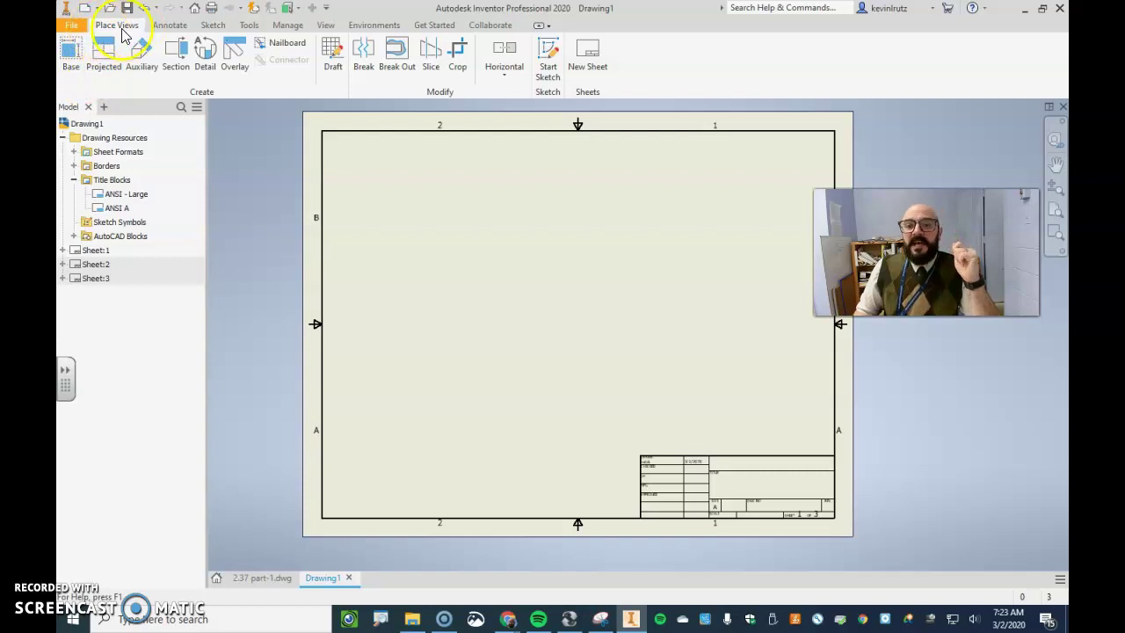
click(70, 58)
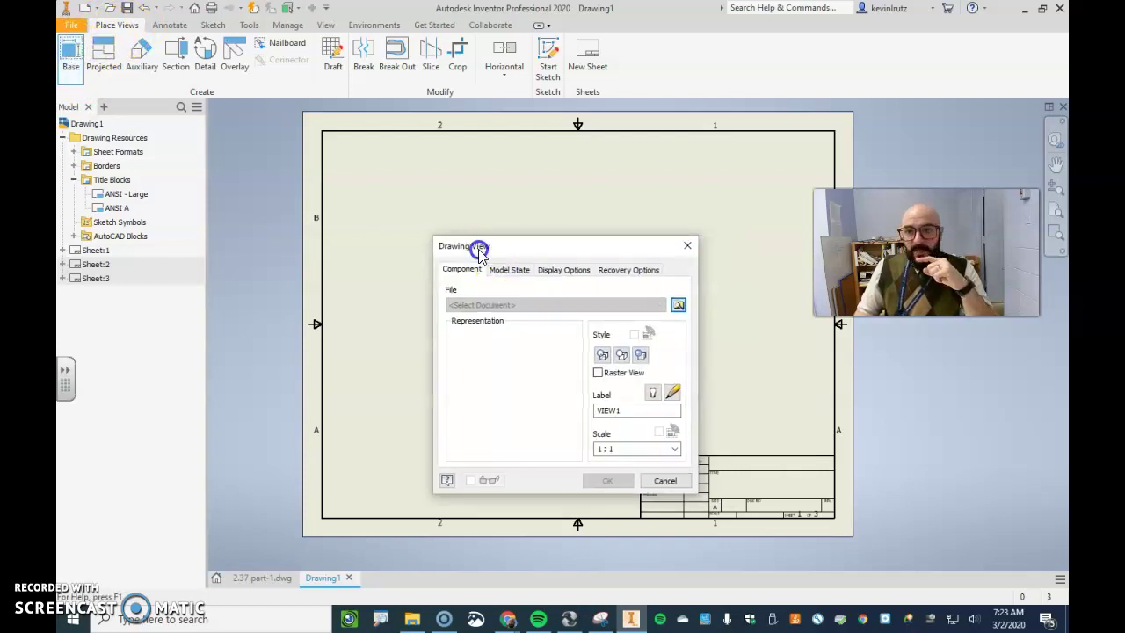
drag(516, 240, 611, 178)
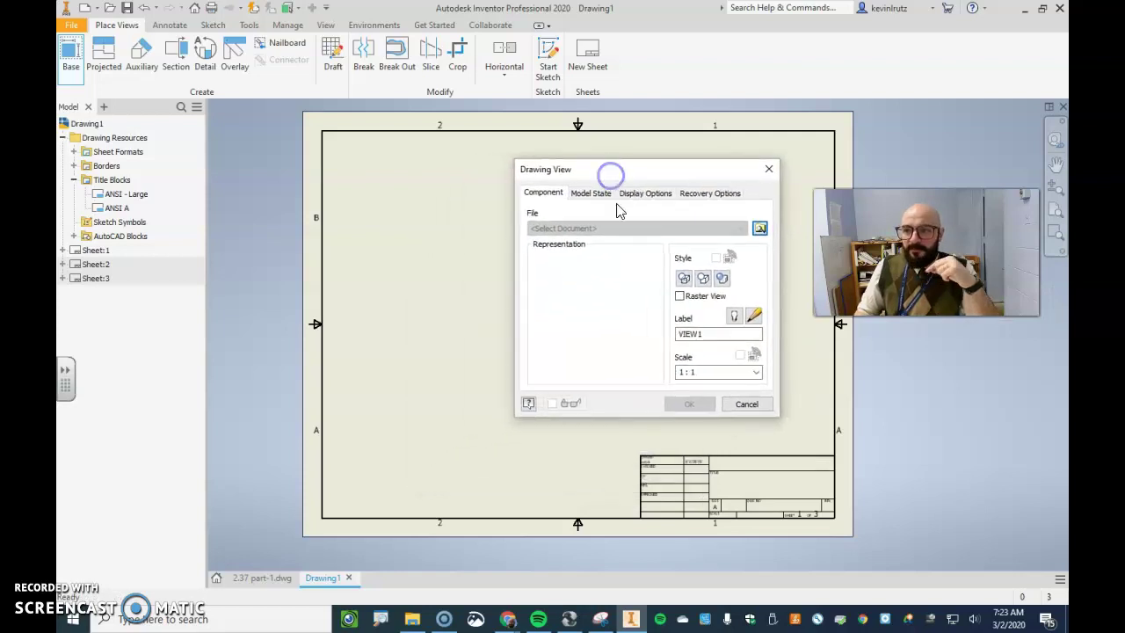
click(761, 230)
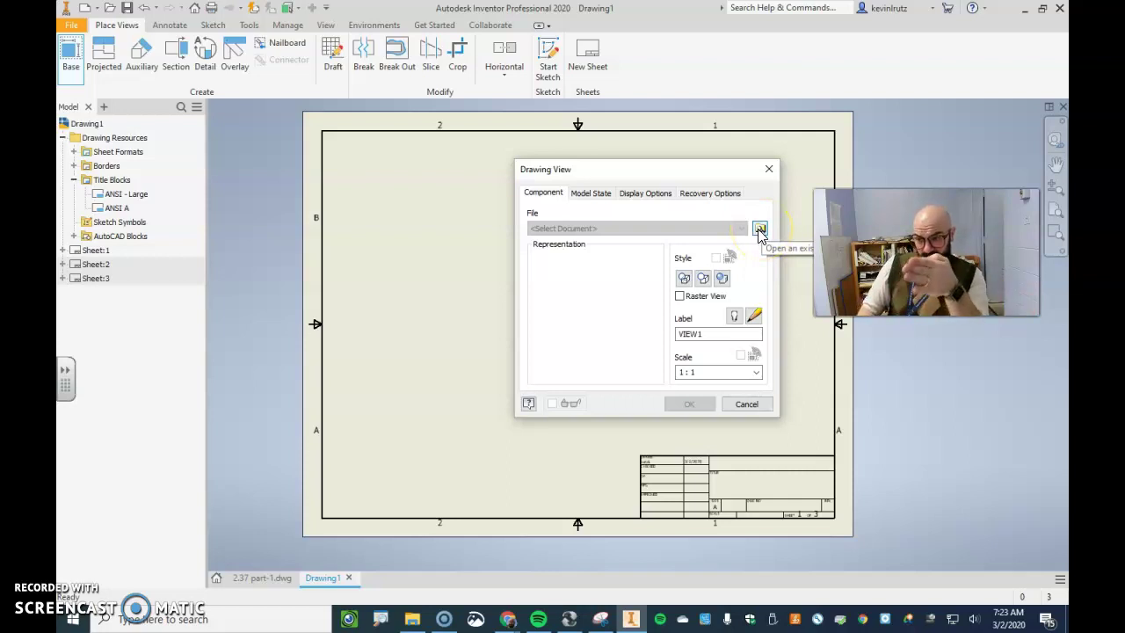
click(629, 269)
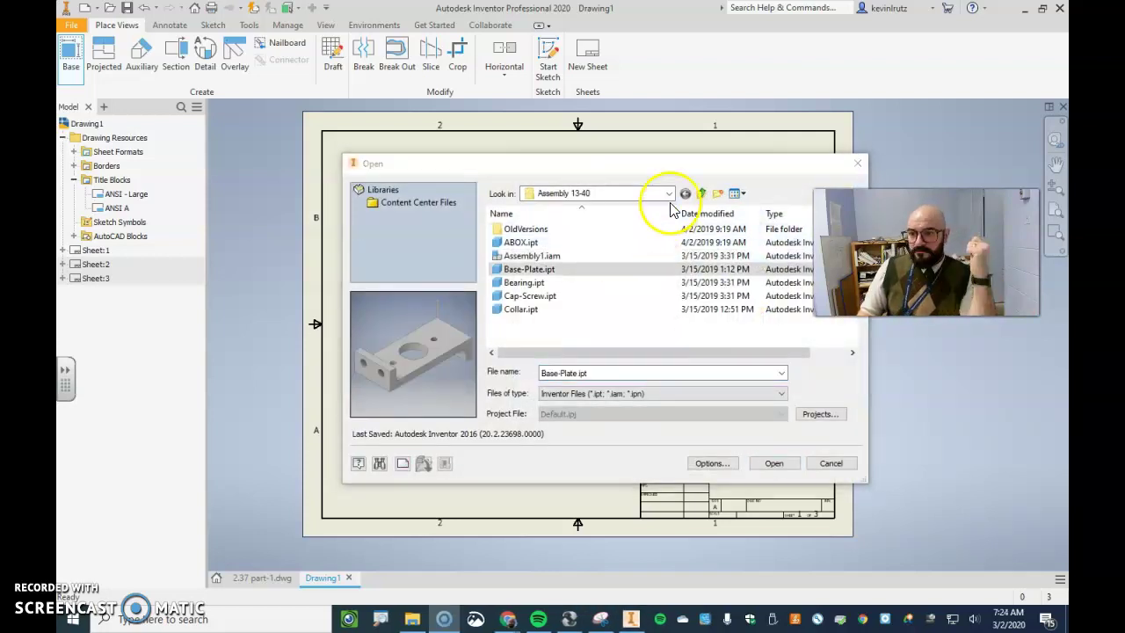
click(669, 193)
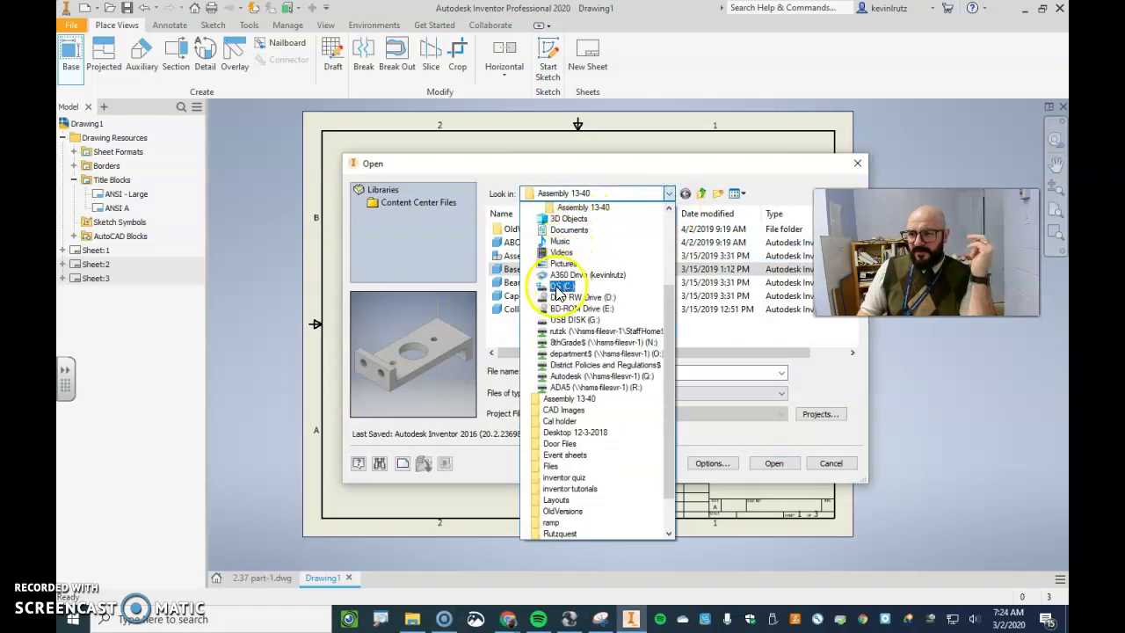
scroll(572, 440, up, 3)
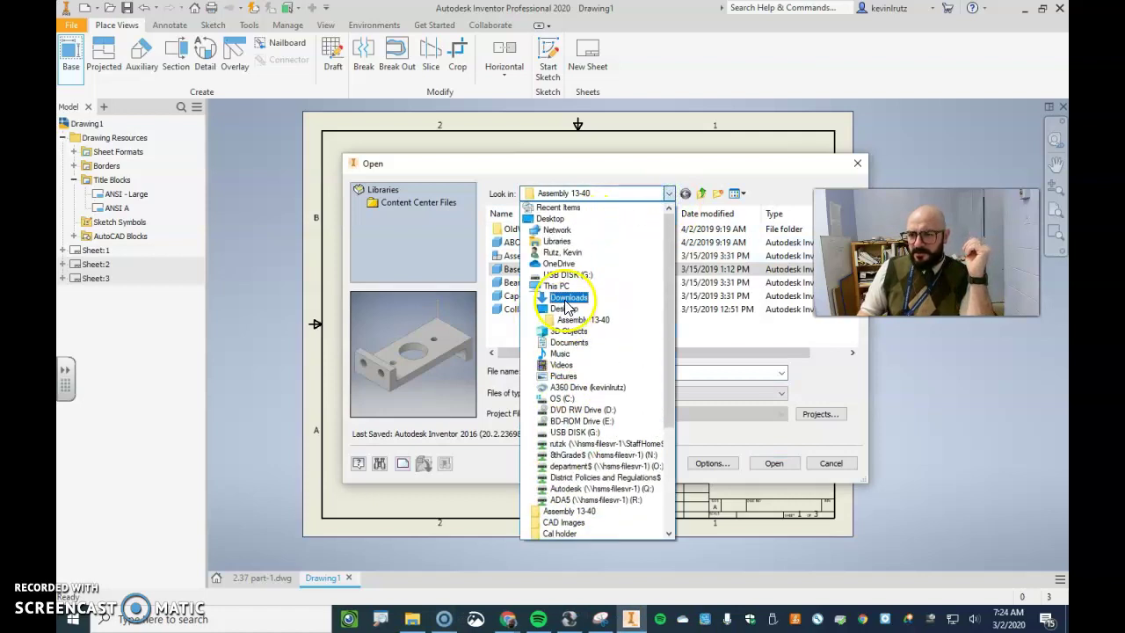
click(563, 308)
Preview the model files in the Desktop folder and load triangle practice.ipt as the base view's component
scroll(564, 304, down, 4)
click(545, 255)
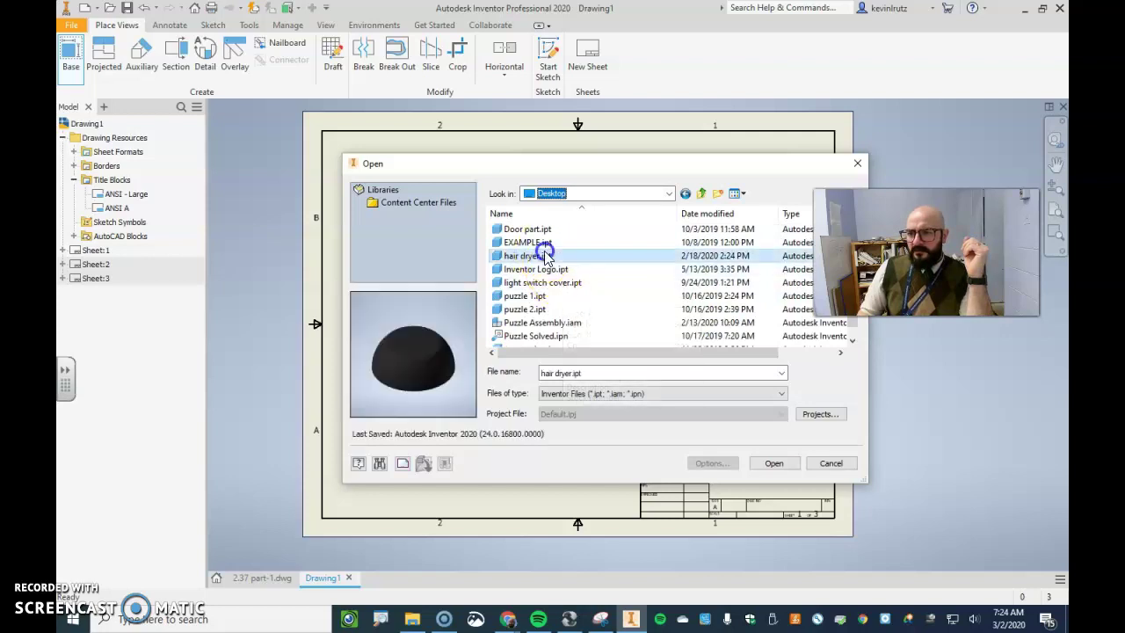
scroll(545, 254, up, 1)
click(533, 269)
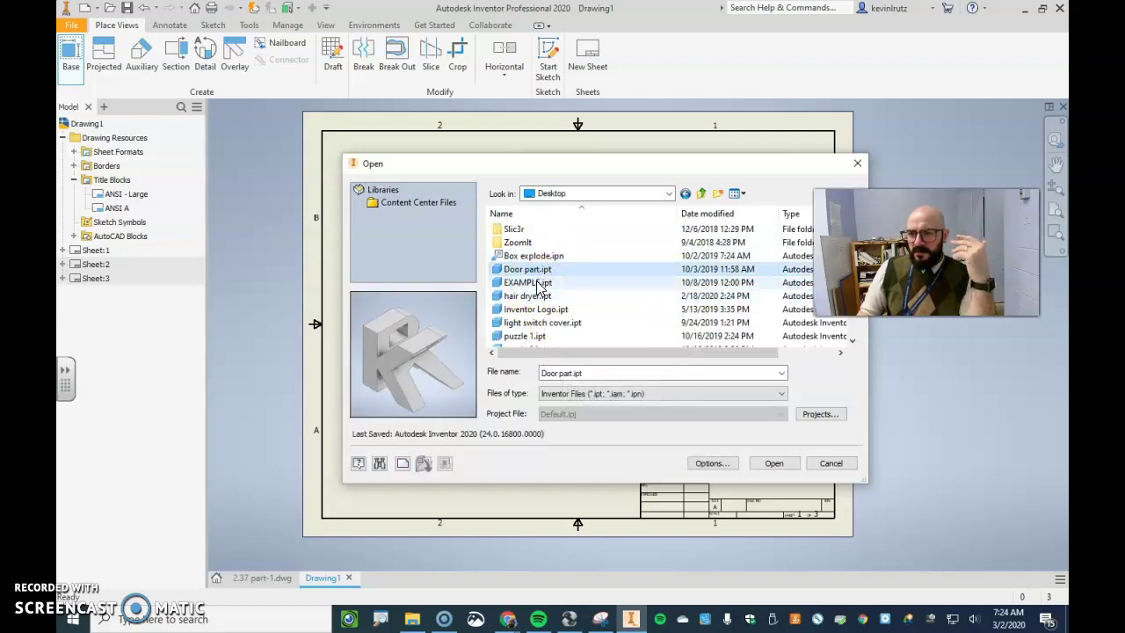
click(540, 283)
click(537, 297)
click(537, 309)
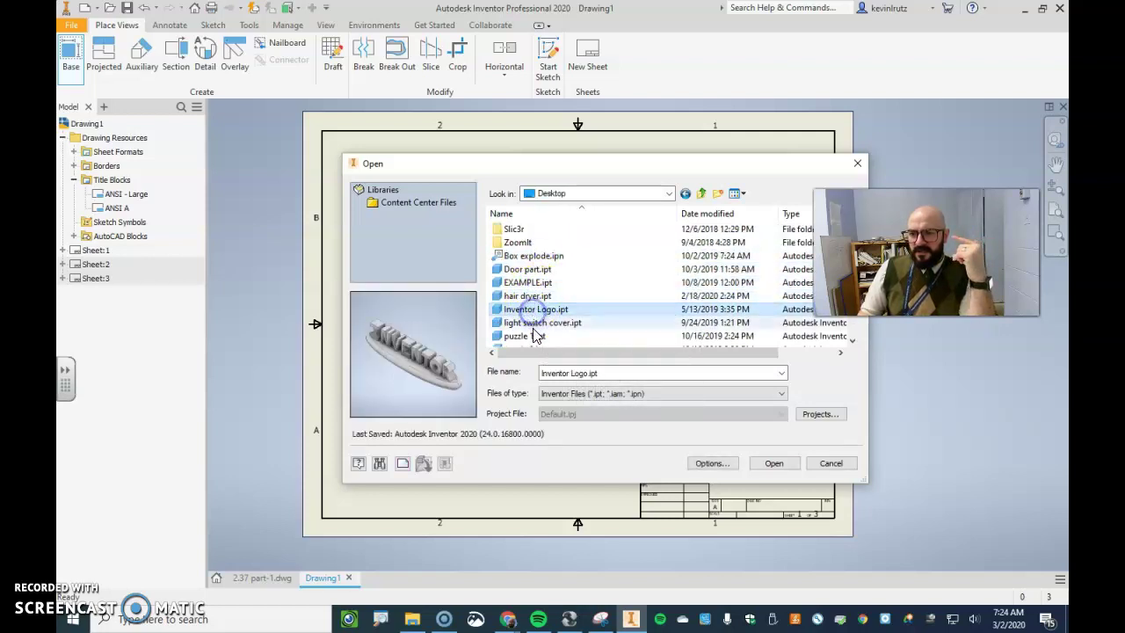
click(532, 335)
scroll(528, 338, down, 1)
click(533, 309)
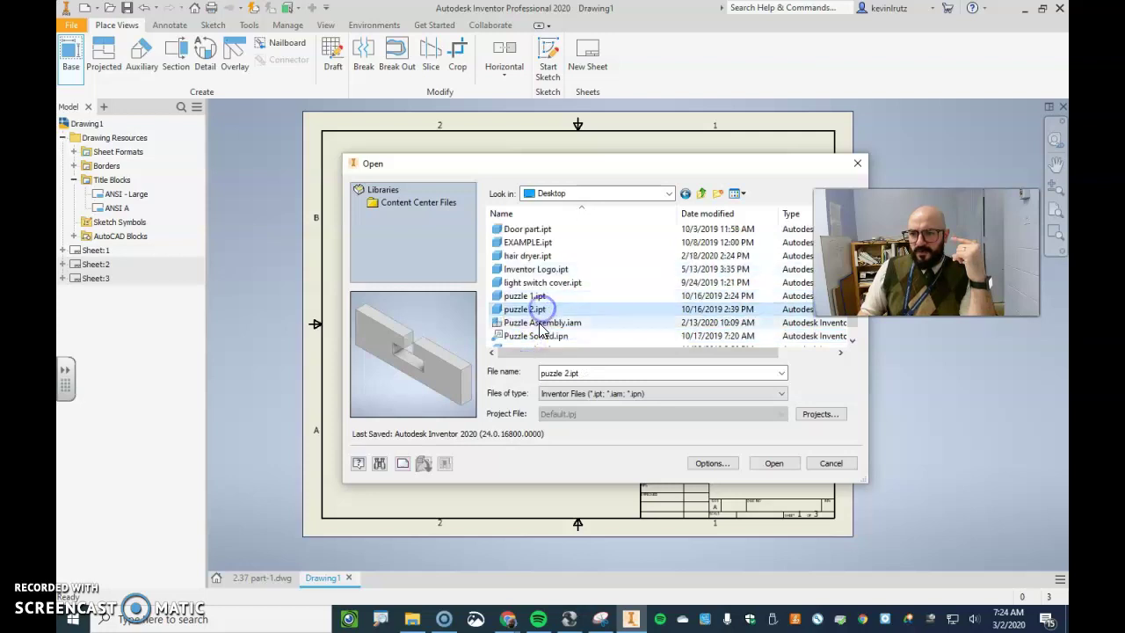
click(540, 323)
scroll(534, 325, down, 1)
click(533, 322)
click(531, 336)
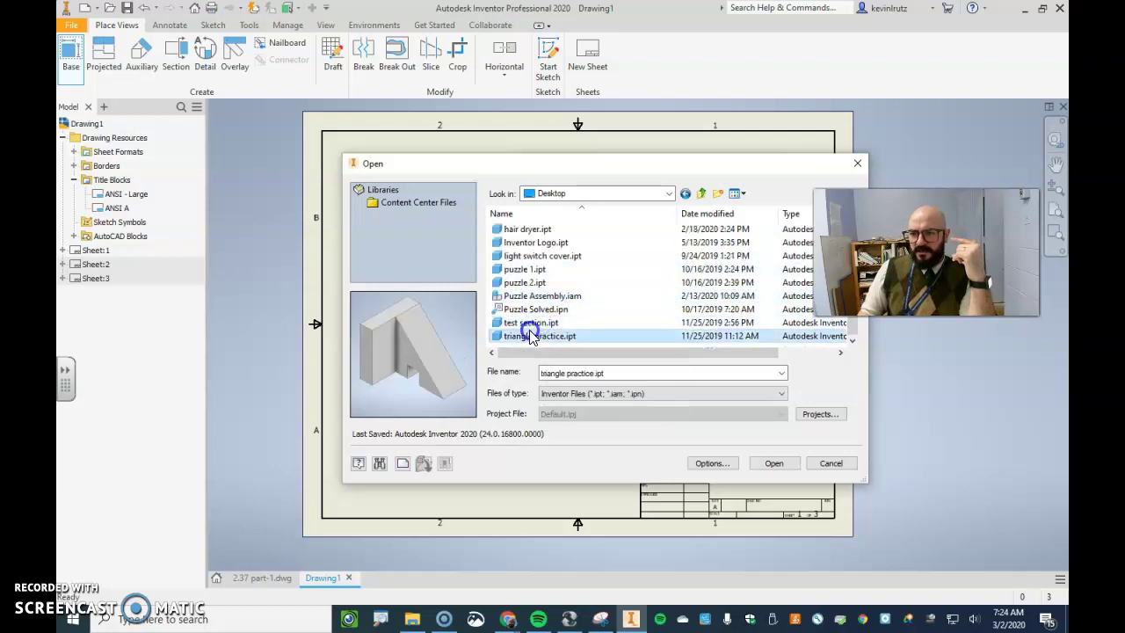
click(770, 463)
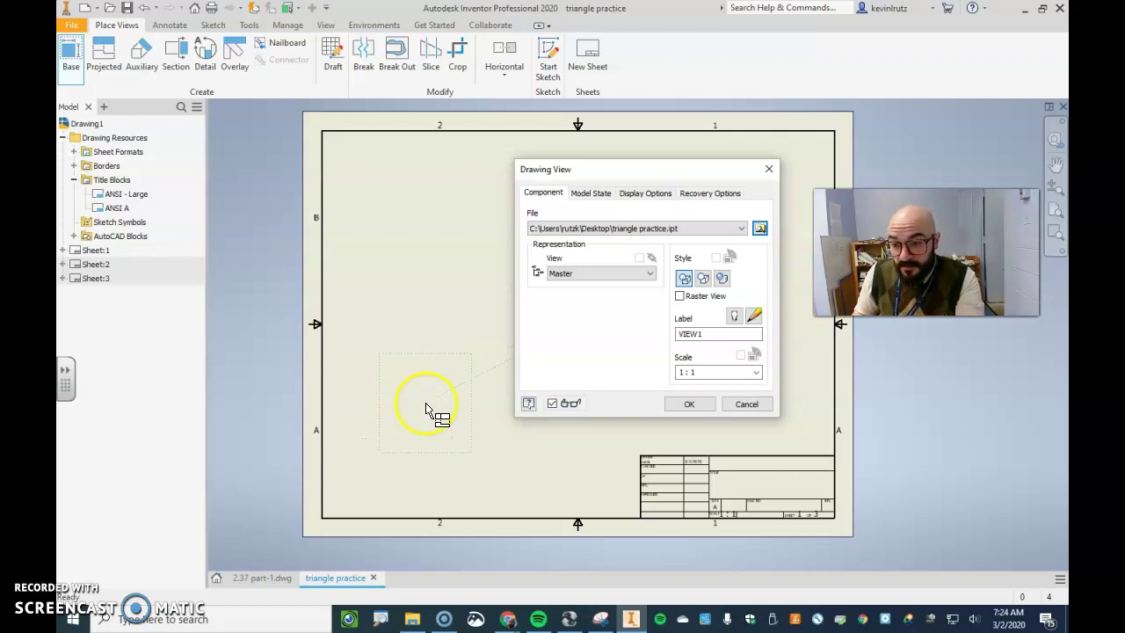
click(431, 407)
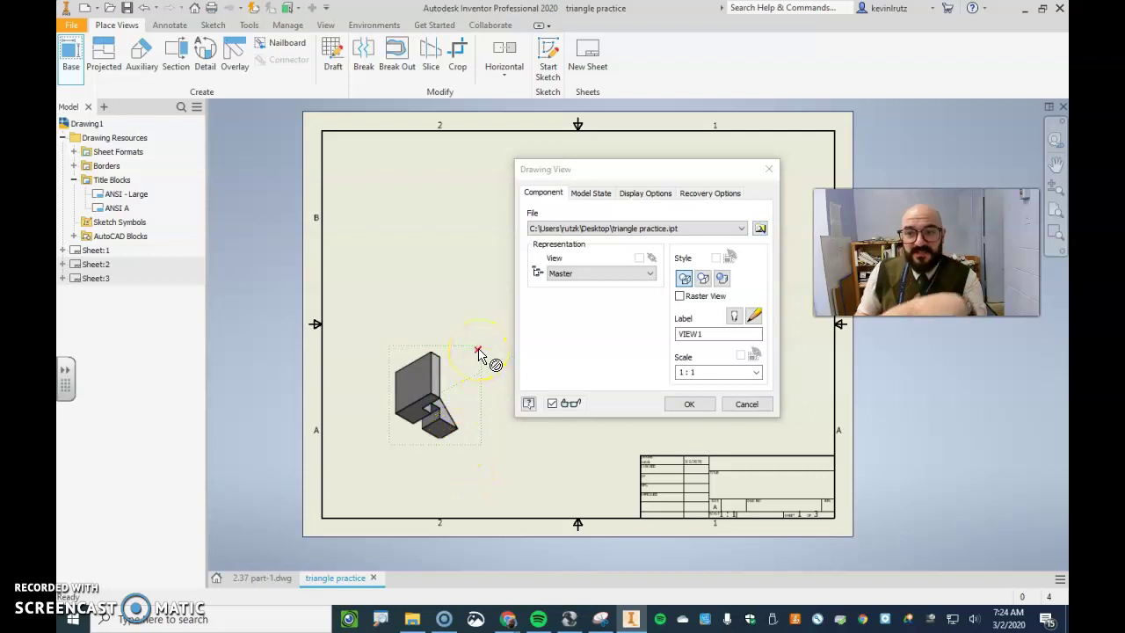
drag(629, 169, 223, 210)
drag(590, 344, 468, 431)
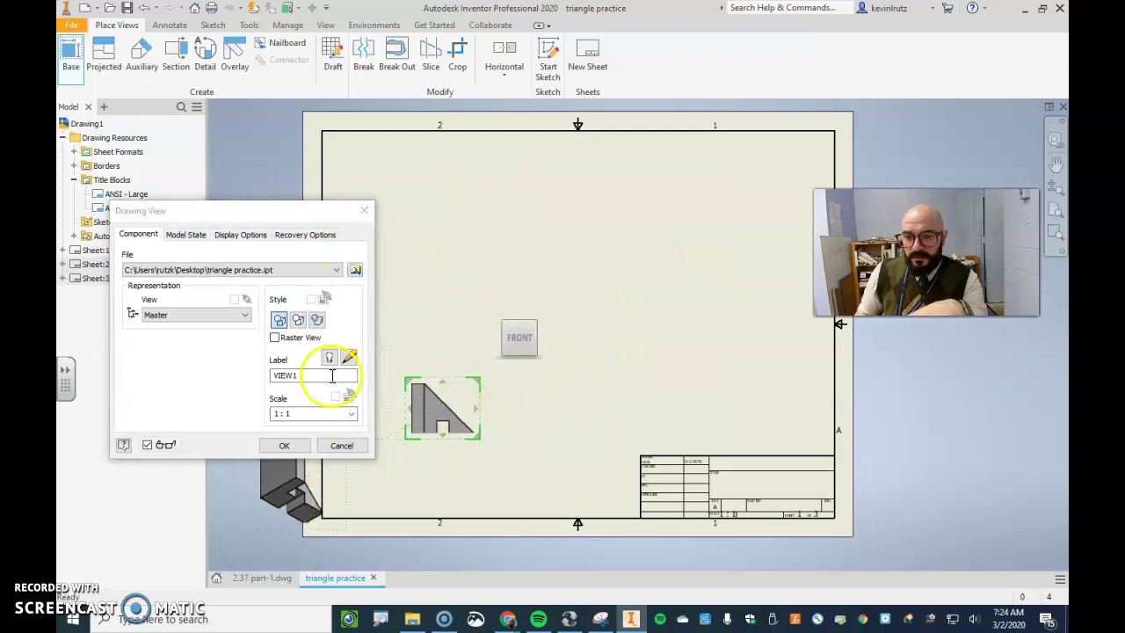
click(342, 446)
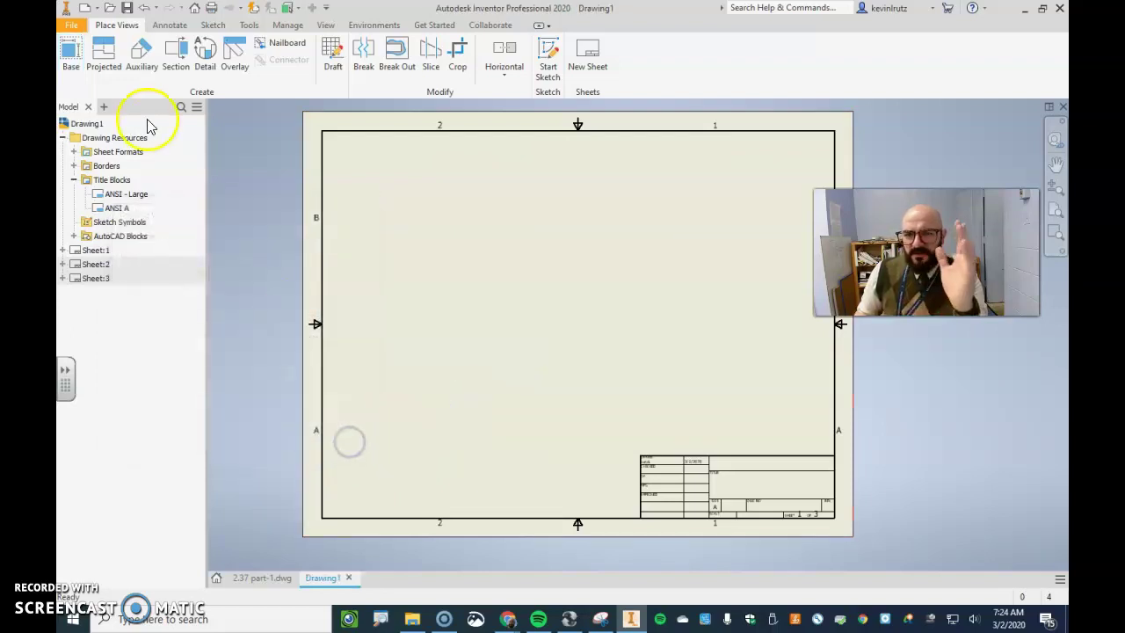
Try a base view of triangle practice.ipt in the lower-left area of the sheet at a scale of 2:1
click(72, 62)
click(359, 266)
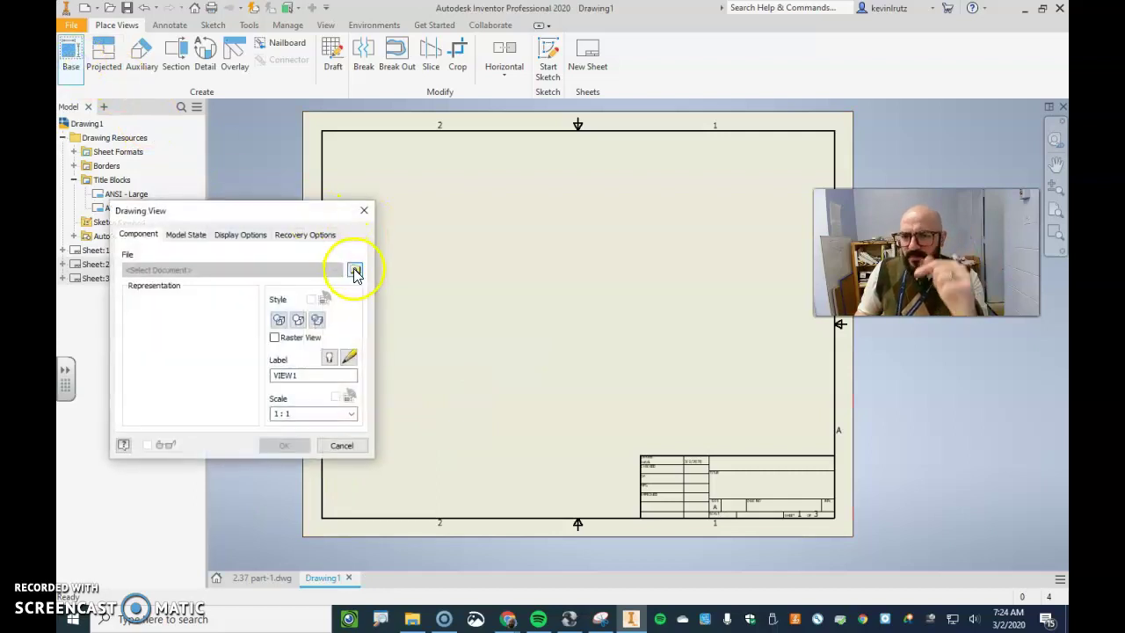
click(774, 464)
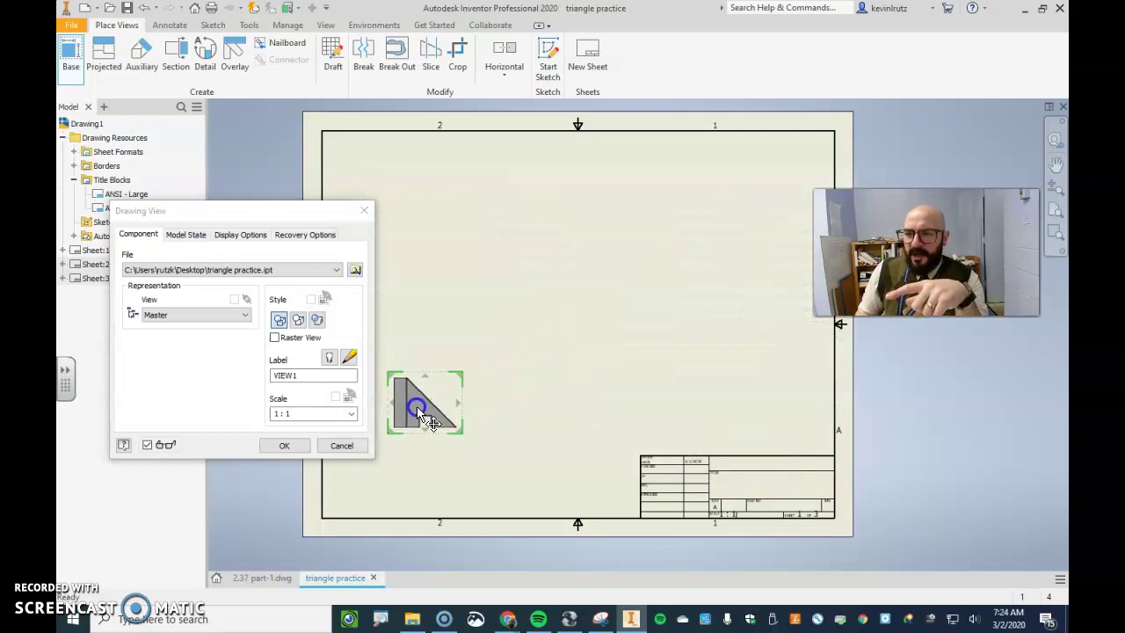
drag(431, 389, 432, 387)
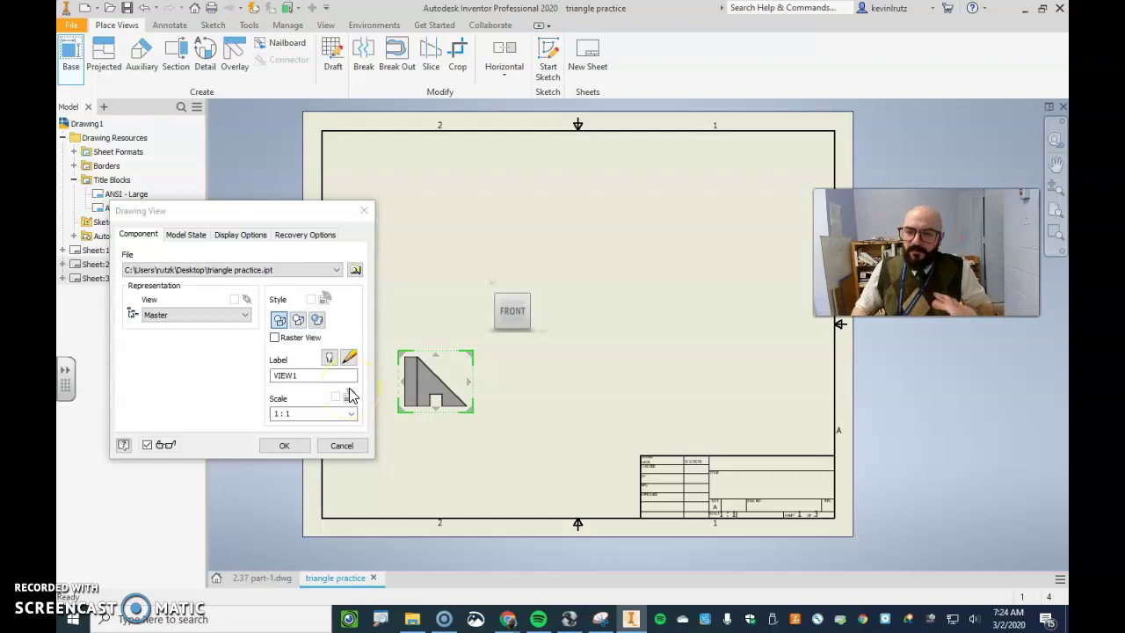
click(352, 414)
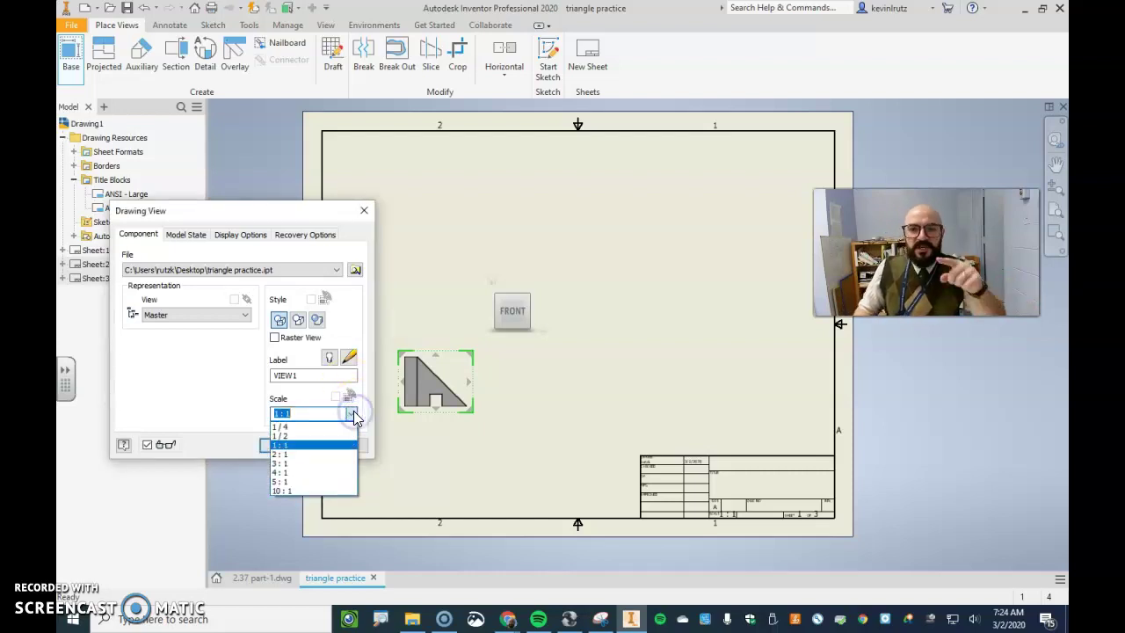
click(326, 454)
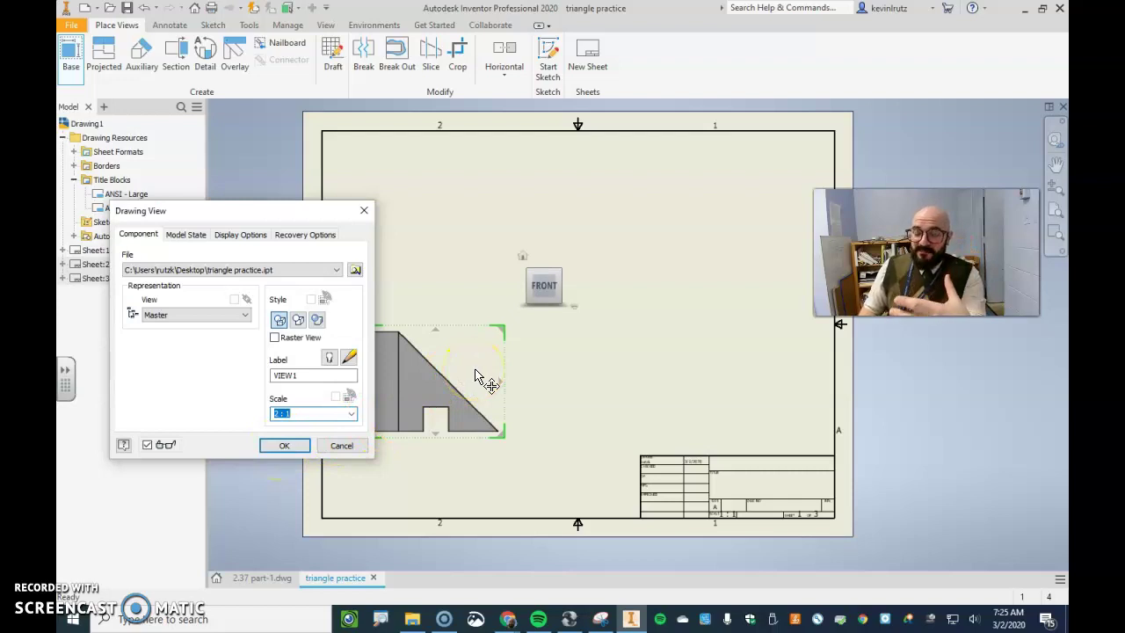
Try adding top, right-side and isometric projected views around the base view, and cancel the view placement
click(680, 380)
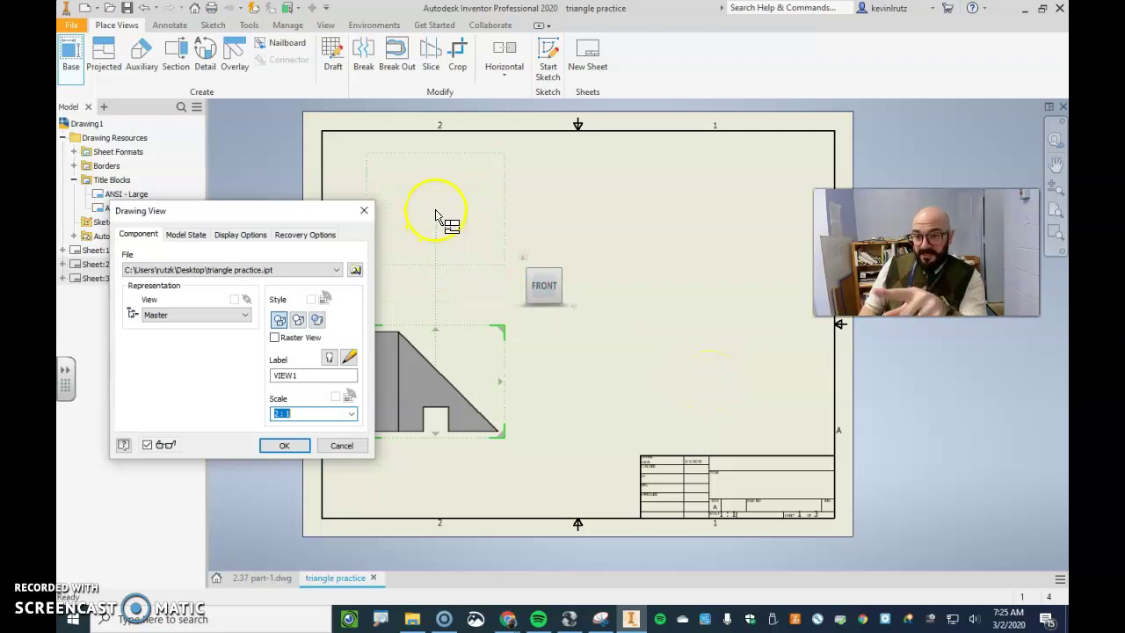
click(447, 231)
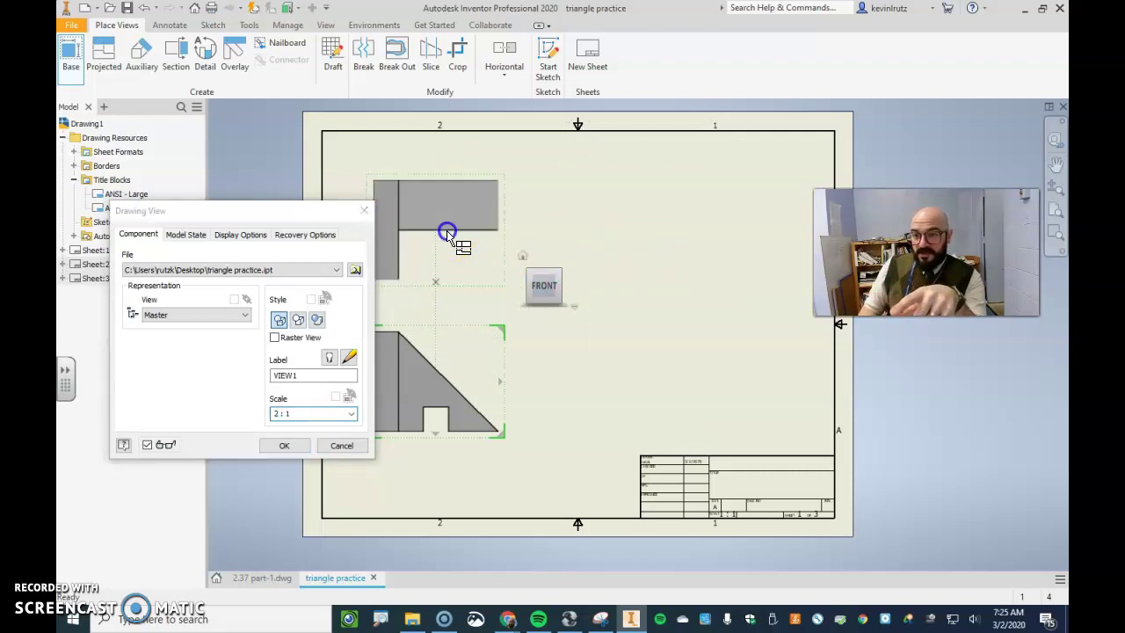
click(683, 375)
click(684, 243)
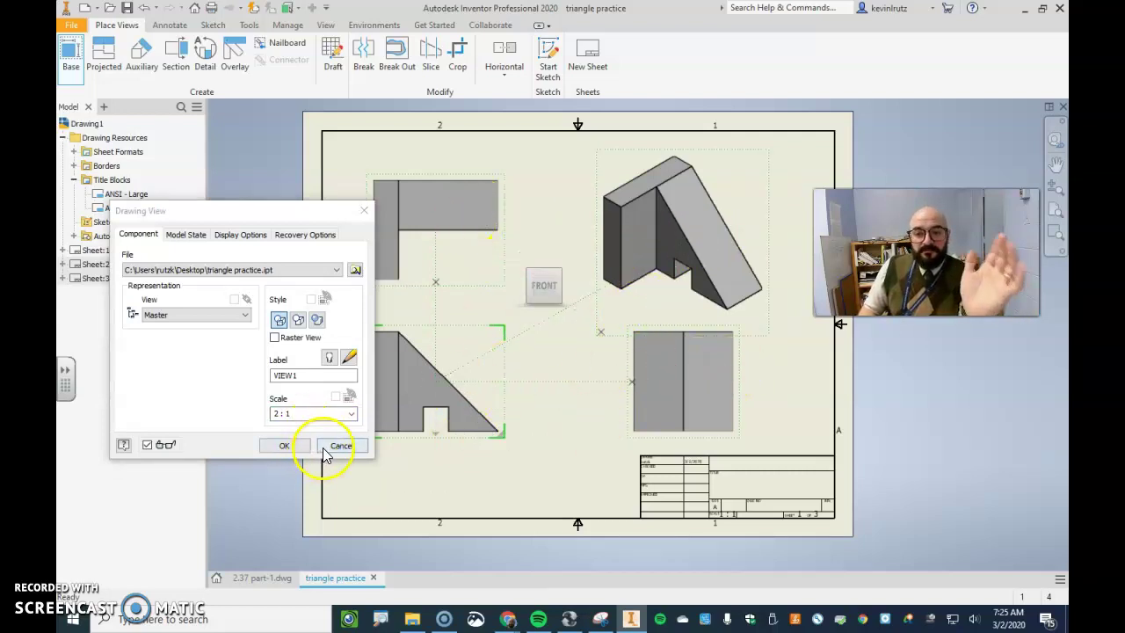
right_click(641, 256)
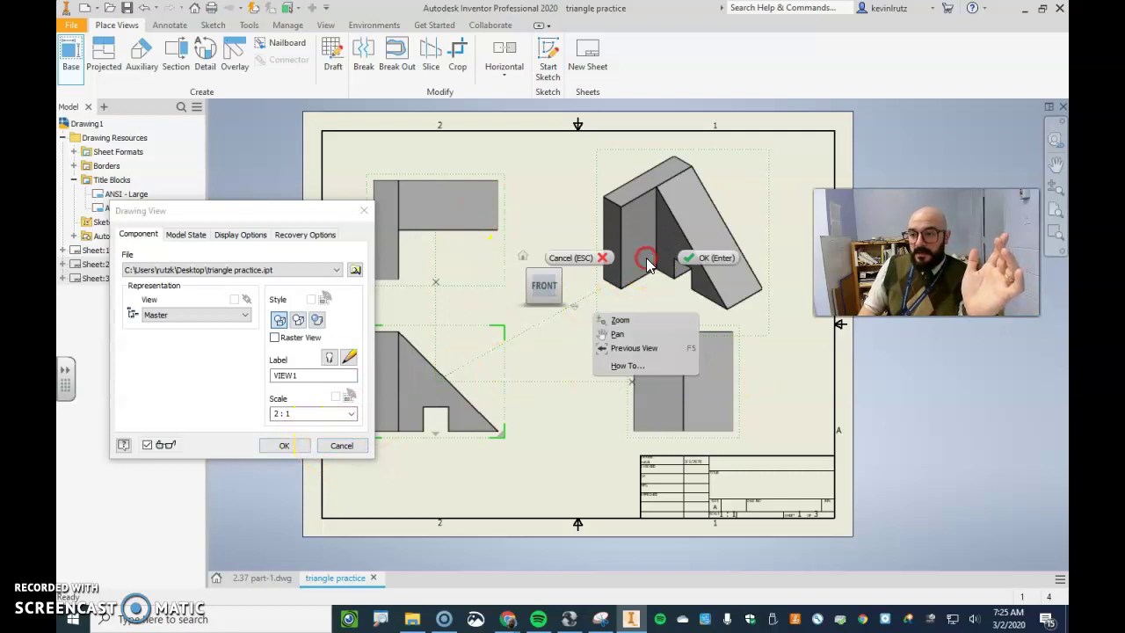
click(591, 257)
Start a new base view from triangle practice.ipt and set its scale to 2:1
click(73, 57)
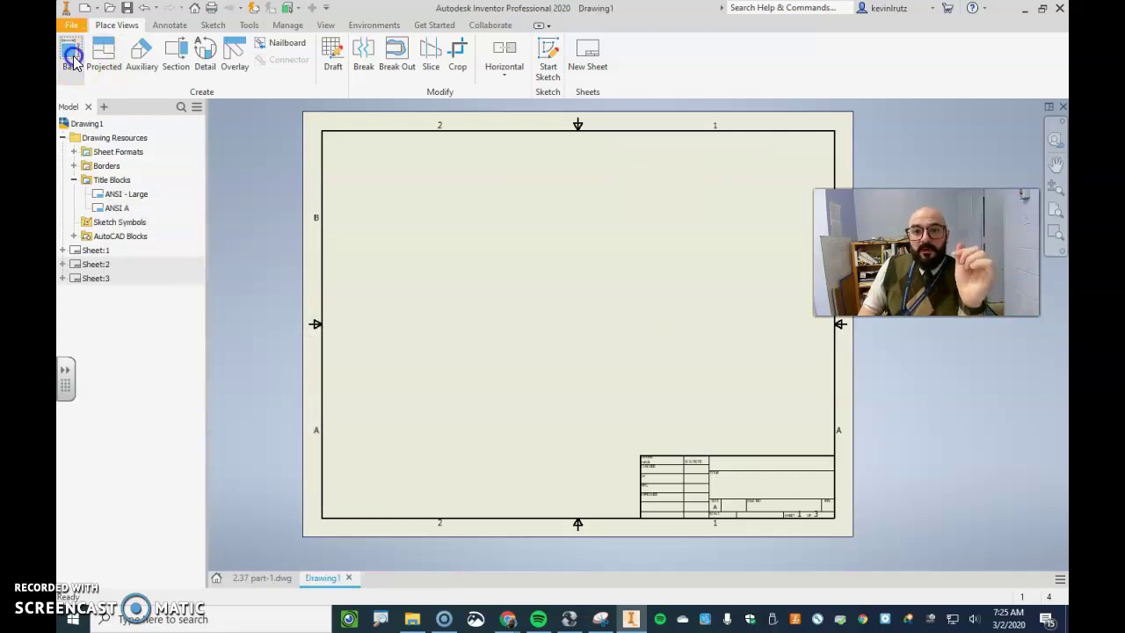
click(358, 267)
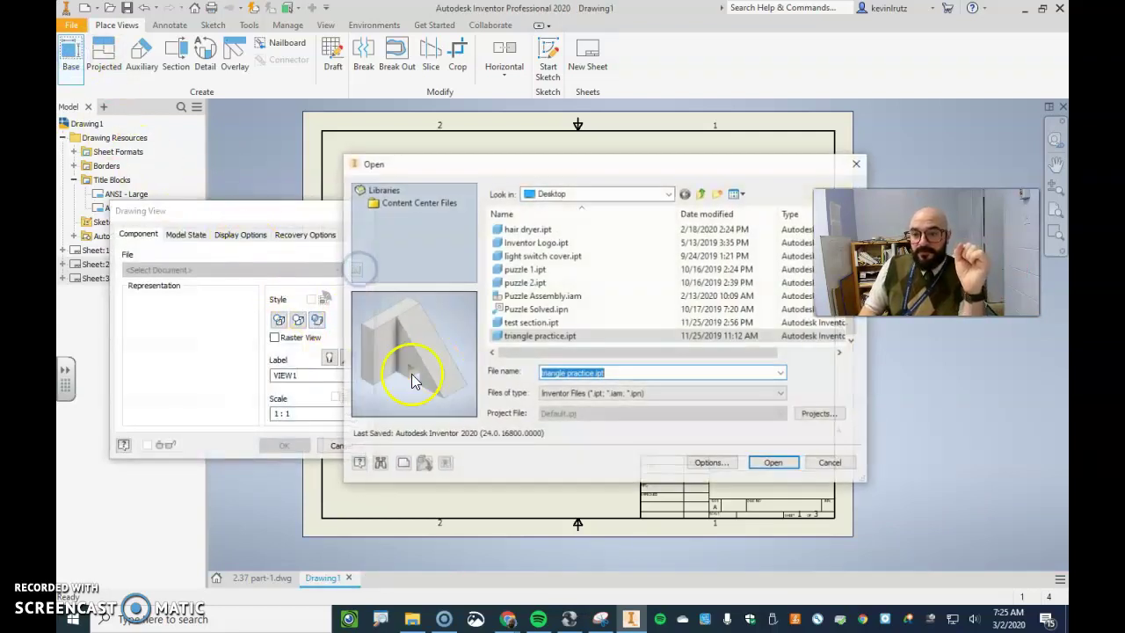
click(773, 462)
click(356, 415)
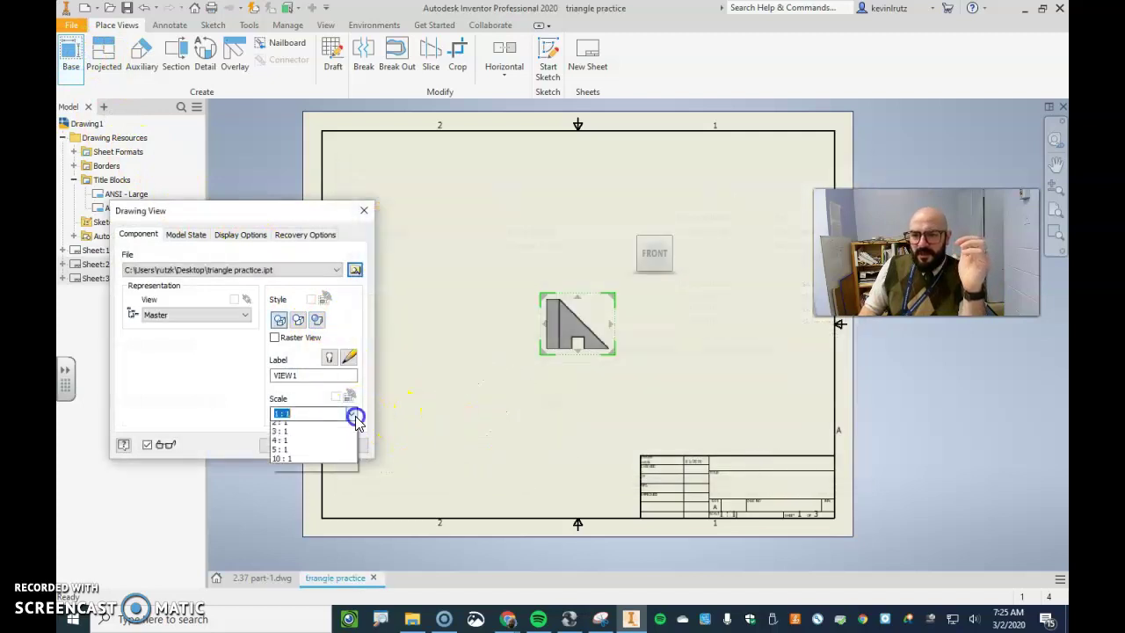
click(288, 447)
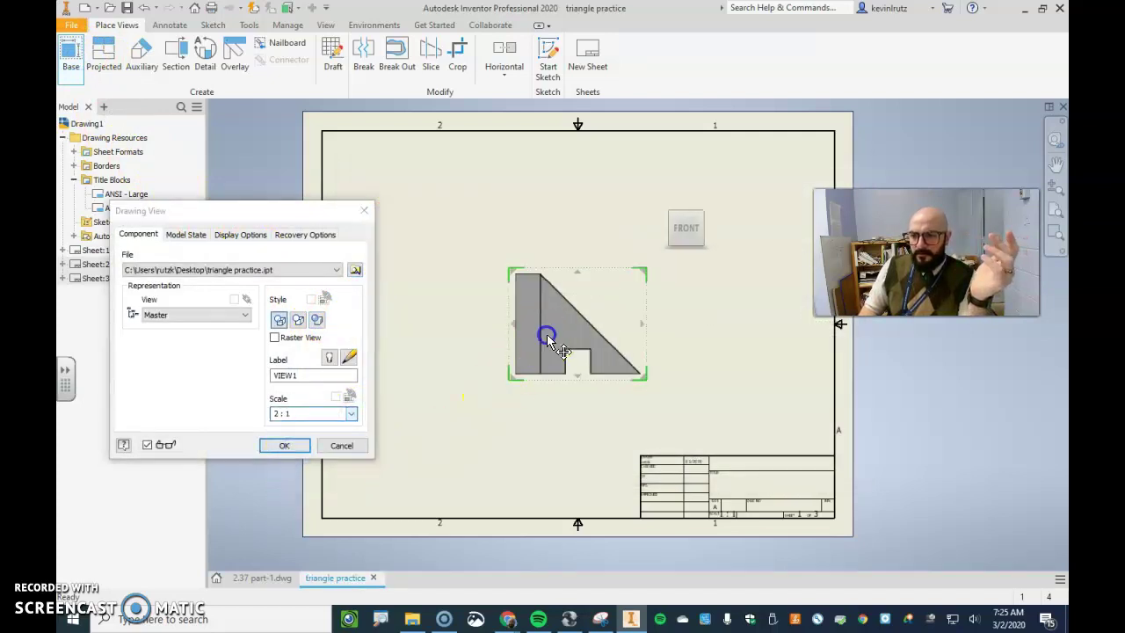
Place the base view in the sheet's lower-left area and create projected top, right-side and isometric views from it
click(288, 446)
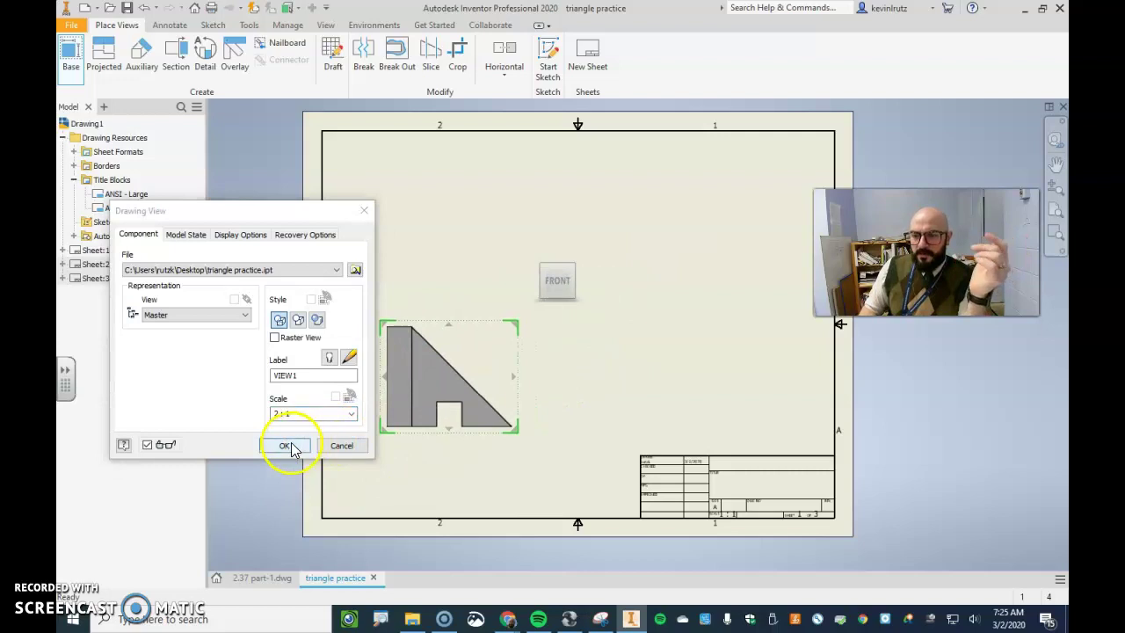
click(442, 406)
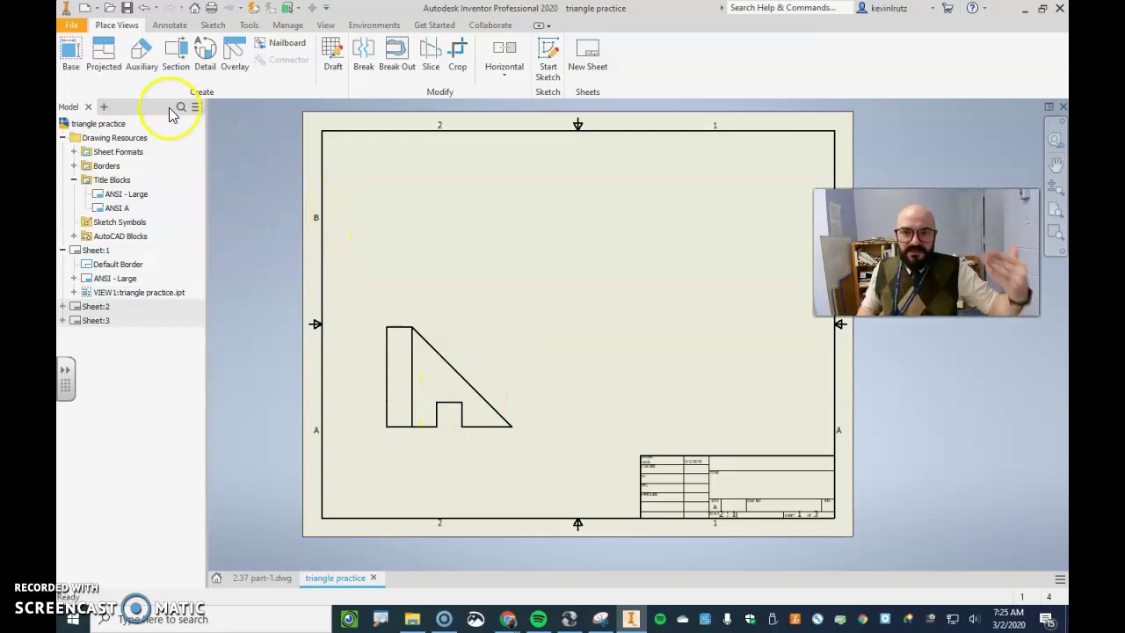
click(102, 58)
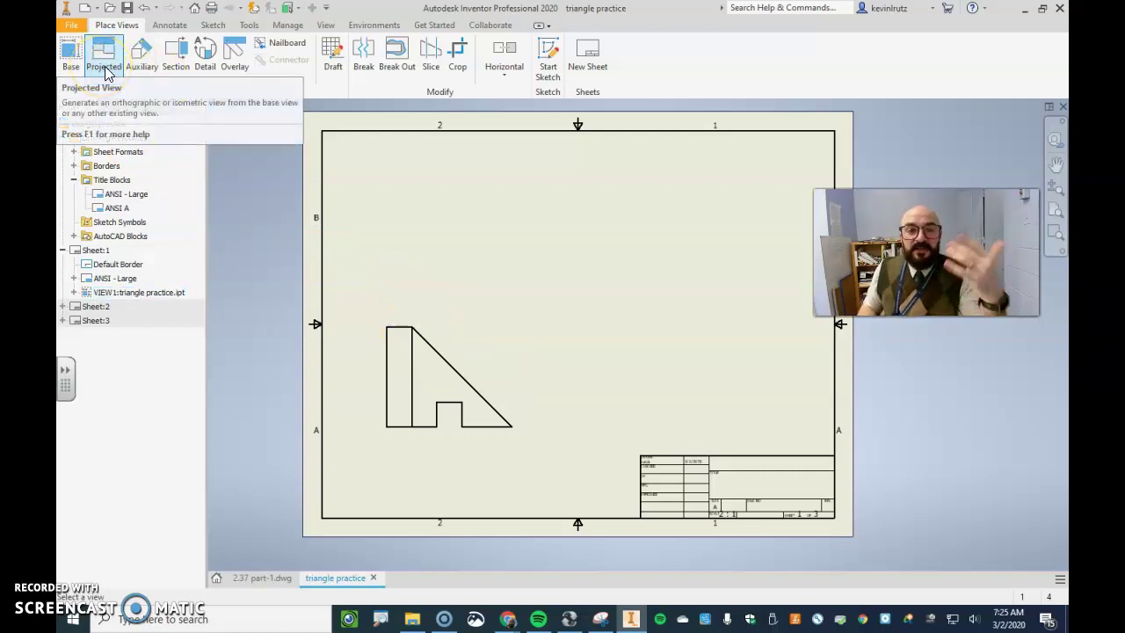
click(443, 336)
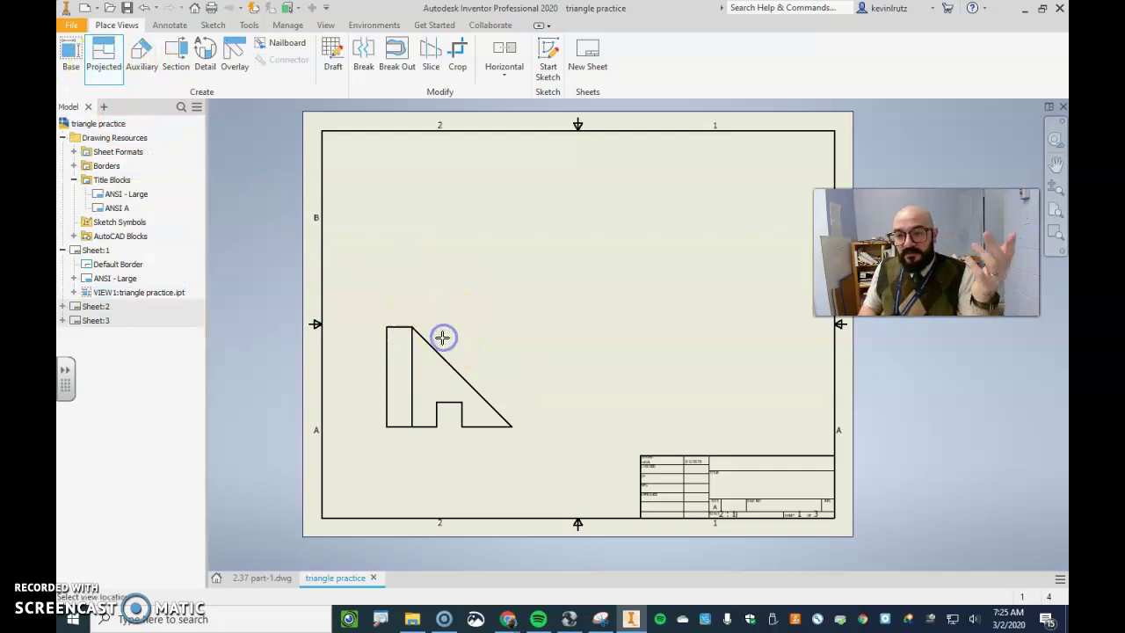
click(427, 219)
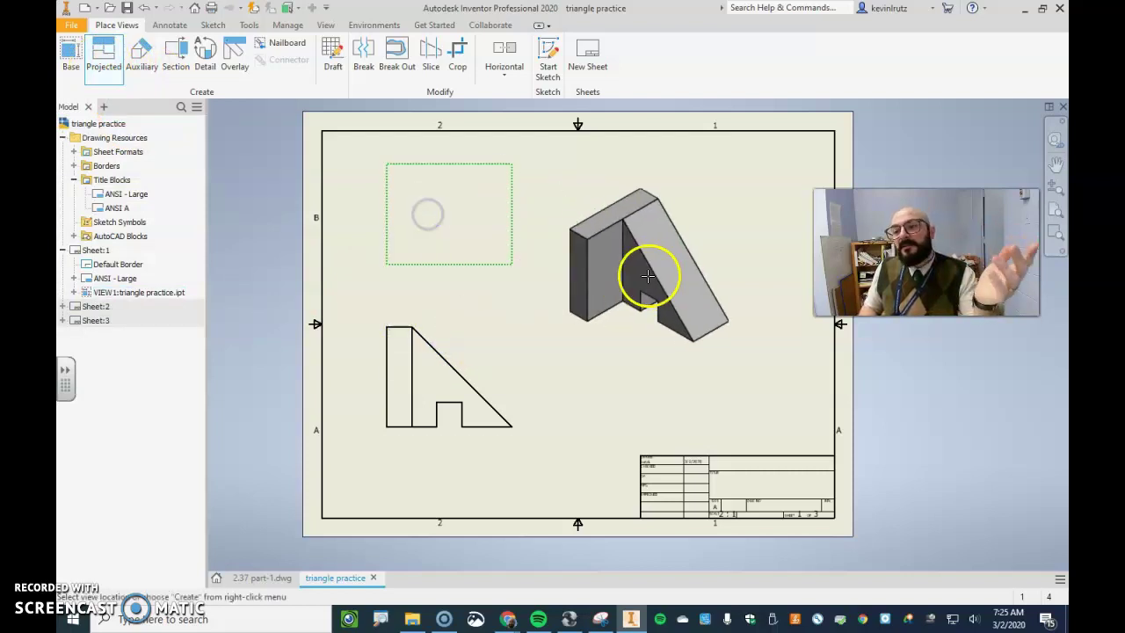
click(715, 391)
click(723, 233)
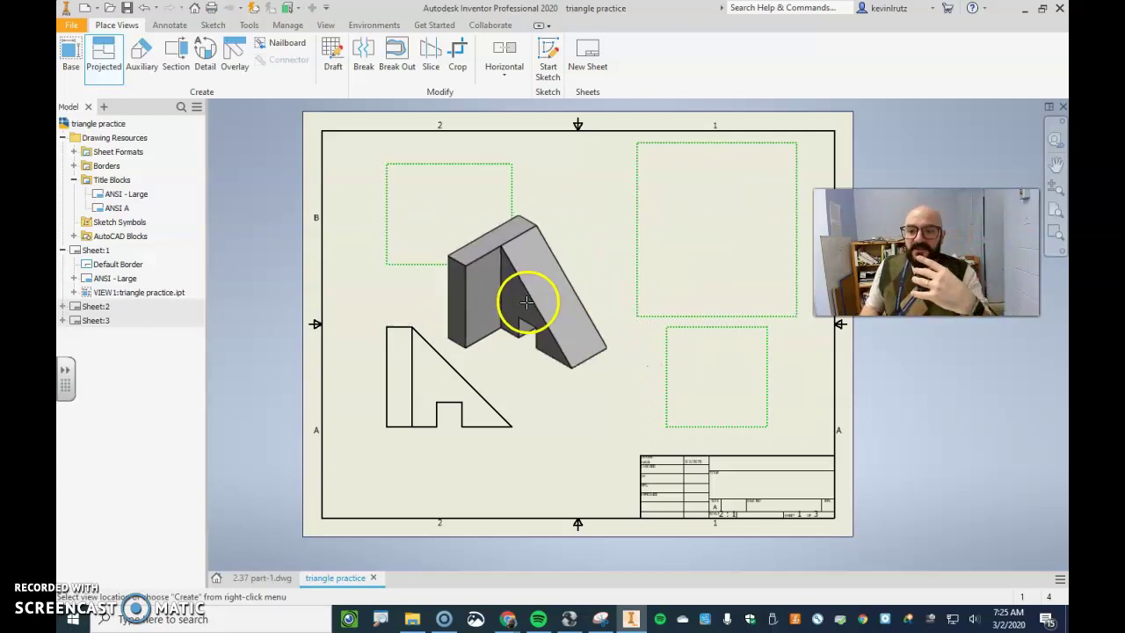
right_click(526, 301)
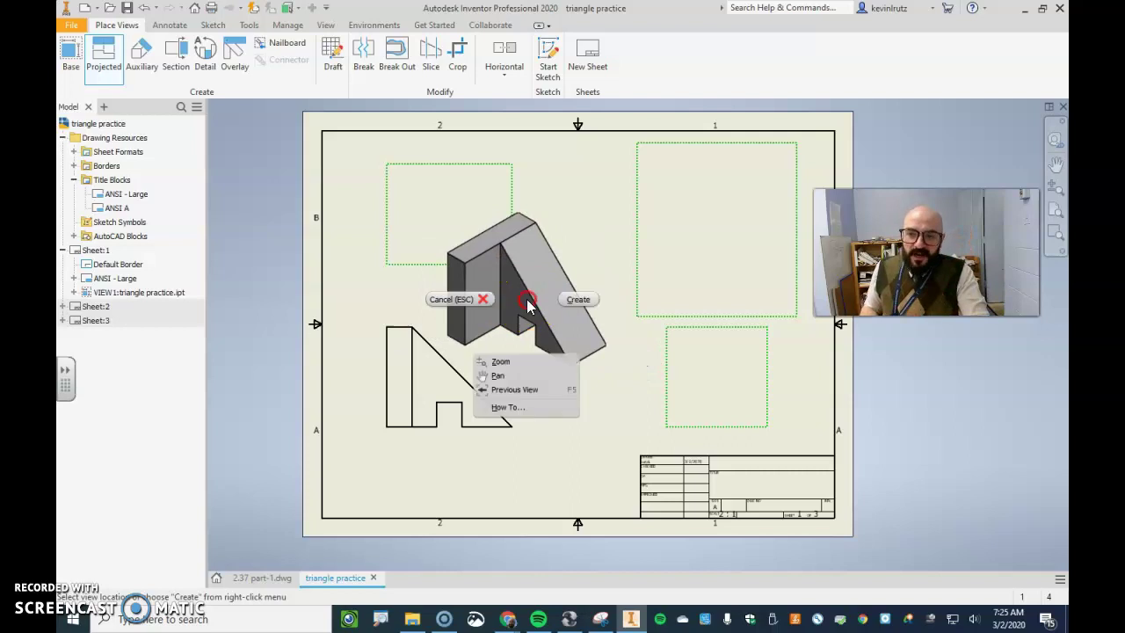
click(581, 303)
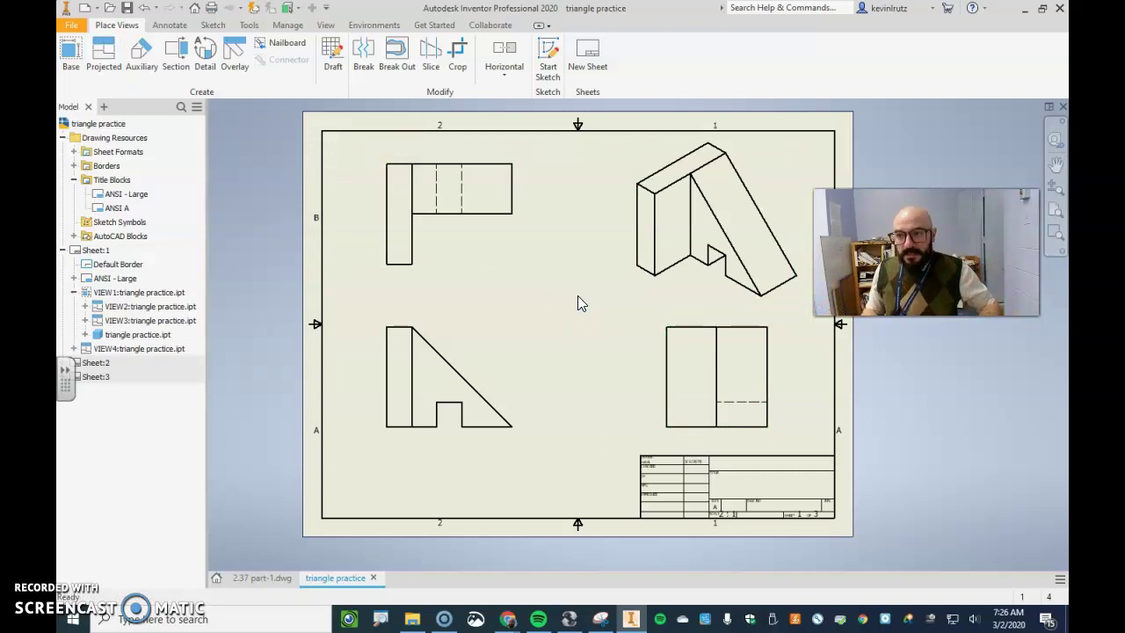
Delete the isometric view from the sheet's upper-right area
click(635, 255)
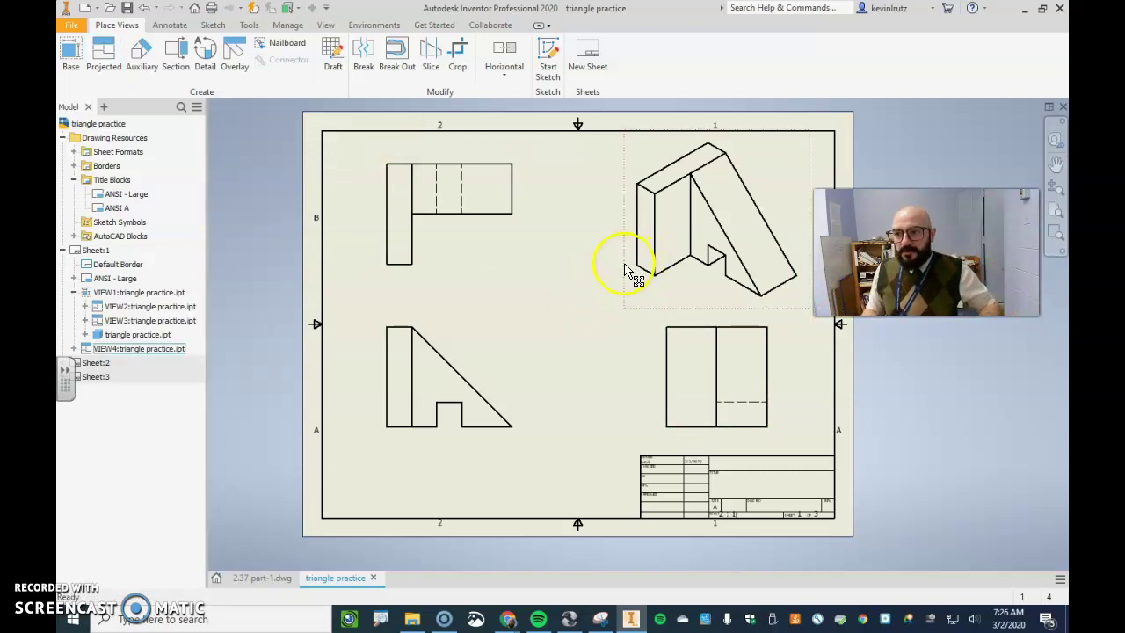
key(Delete)
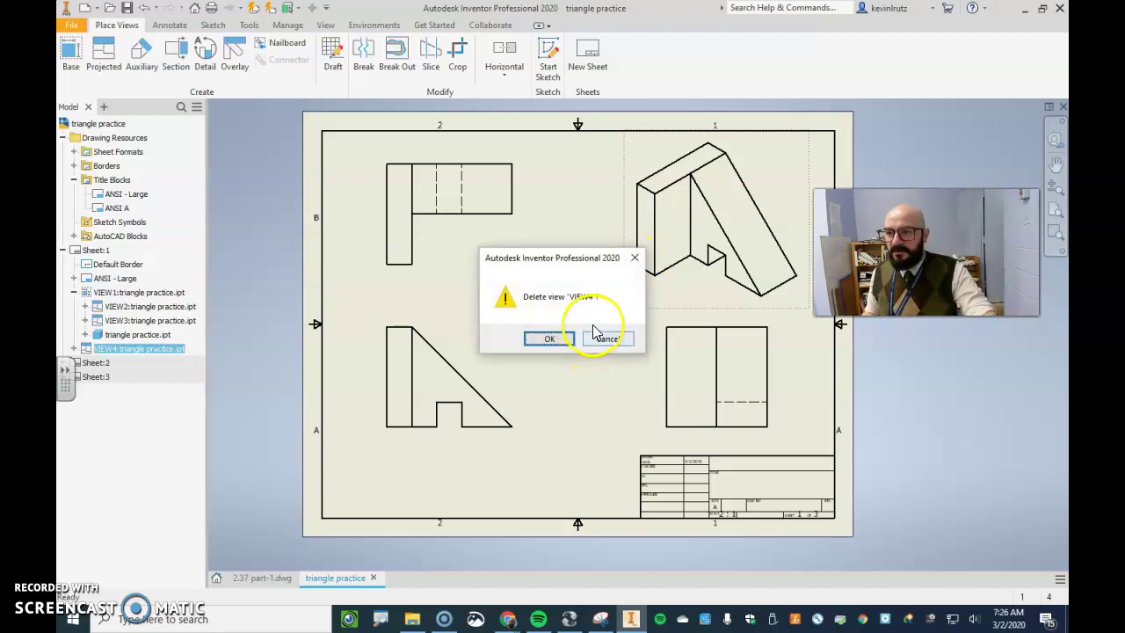
click(547, 334)
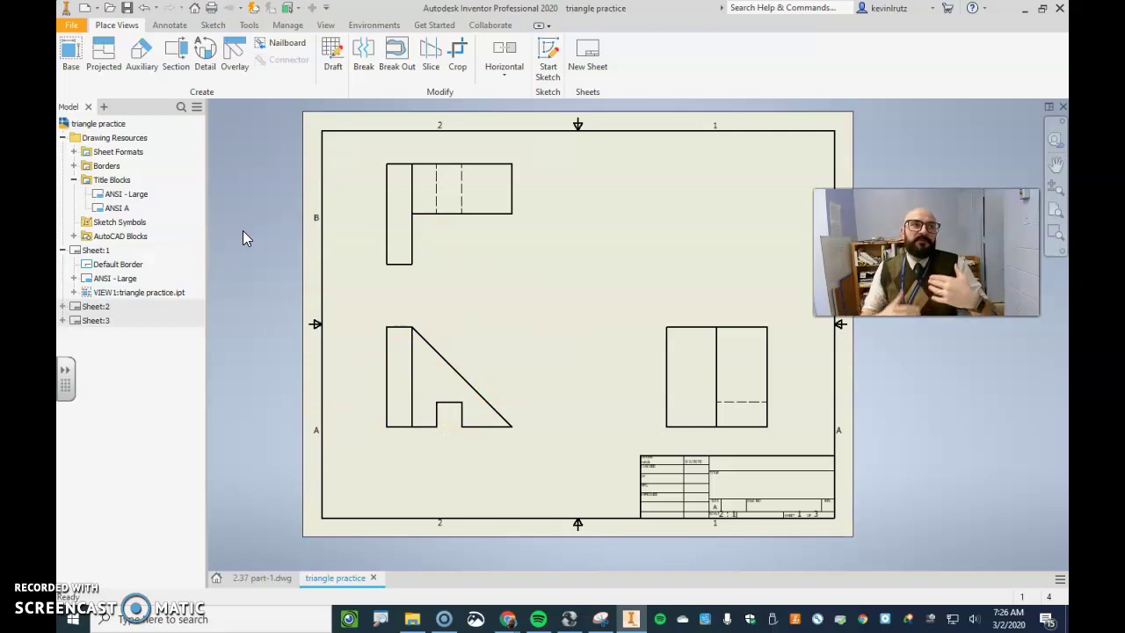
Dimension the width of the front view's narrow vertical strip above the view, keeping the primary unit precision at 2.12
click(171, 26)
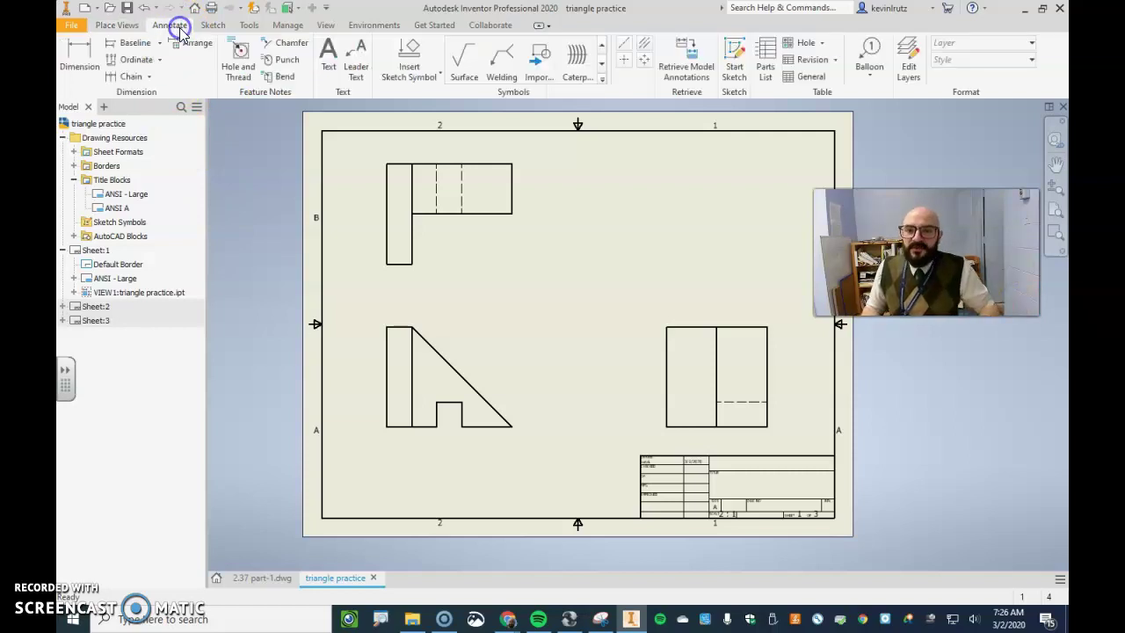
click(79, 56)
click(385, 339)
click(413, 345)
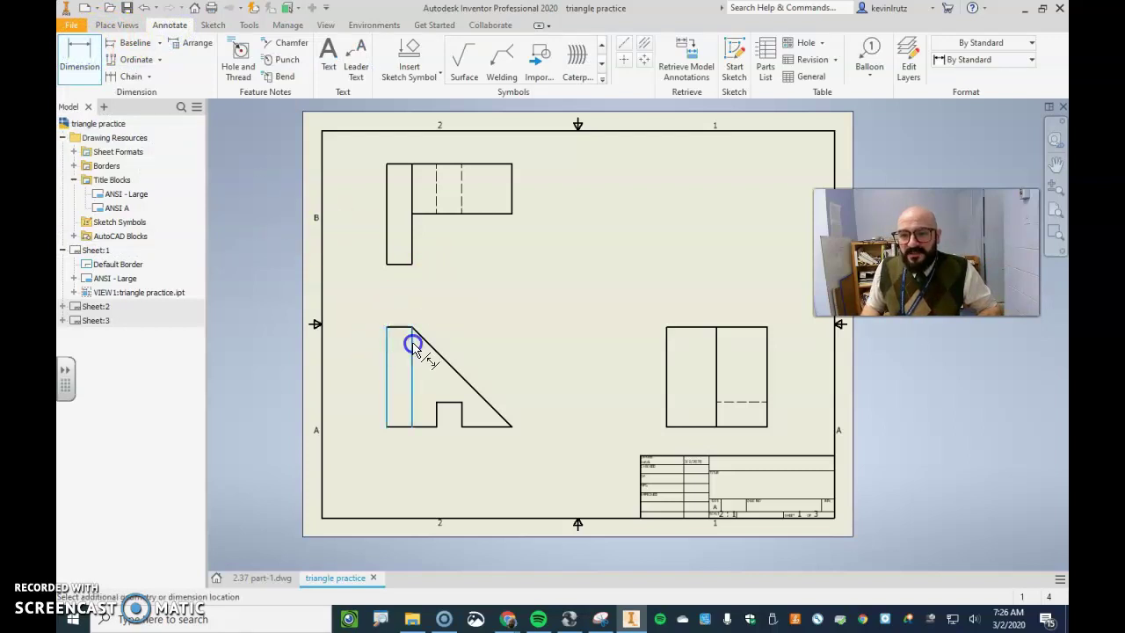
click(412, 321)
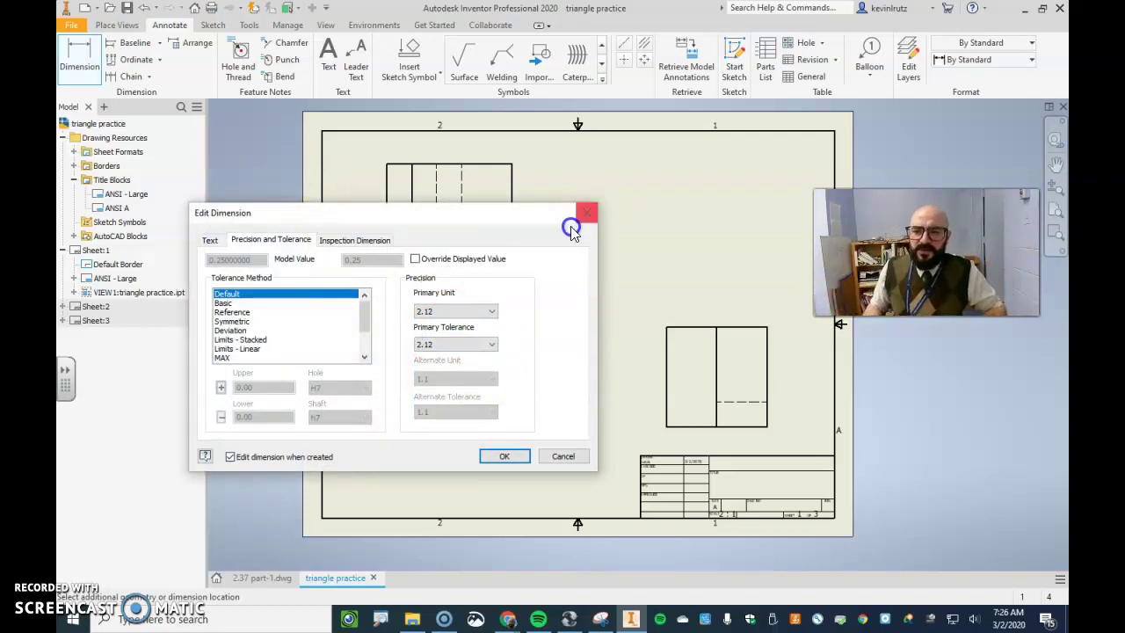
click(491, 312)
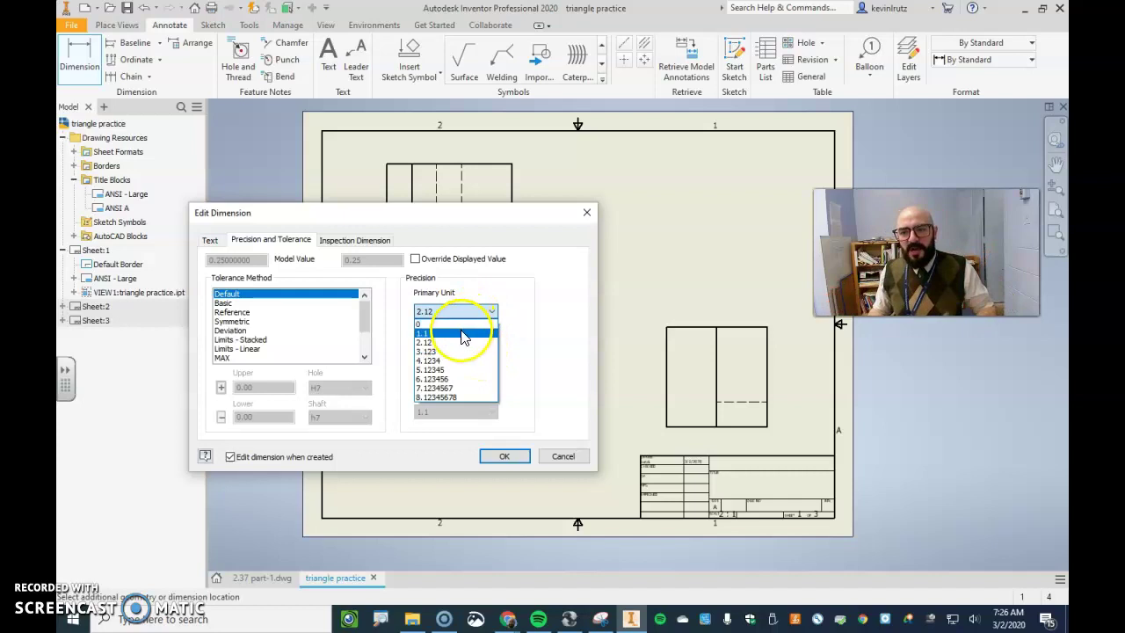
click(539, 346)
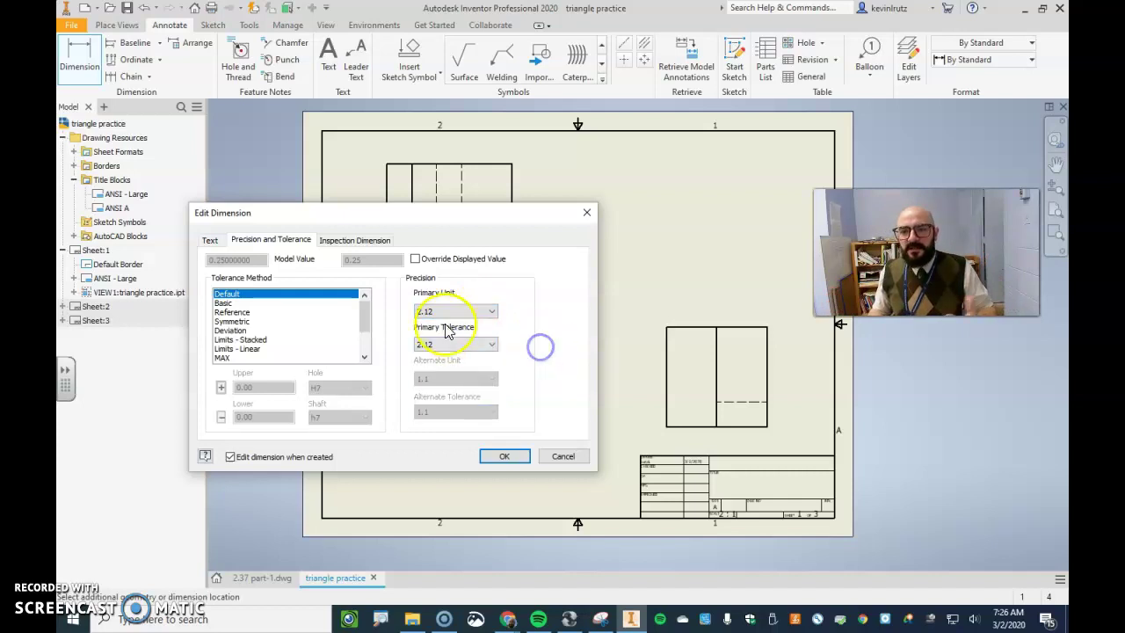
click(512, 461)
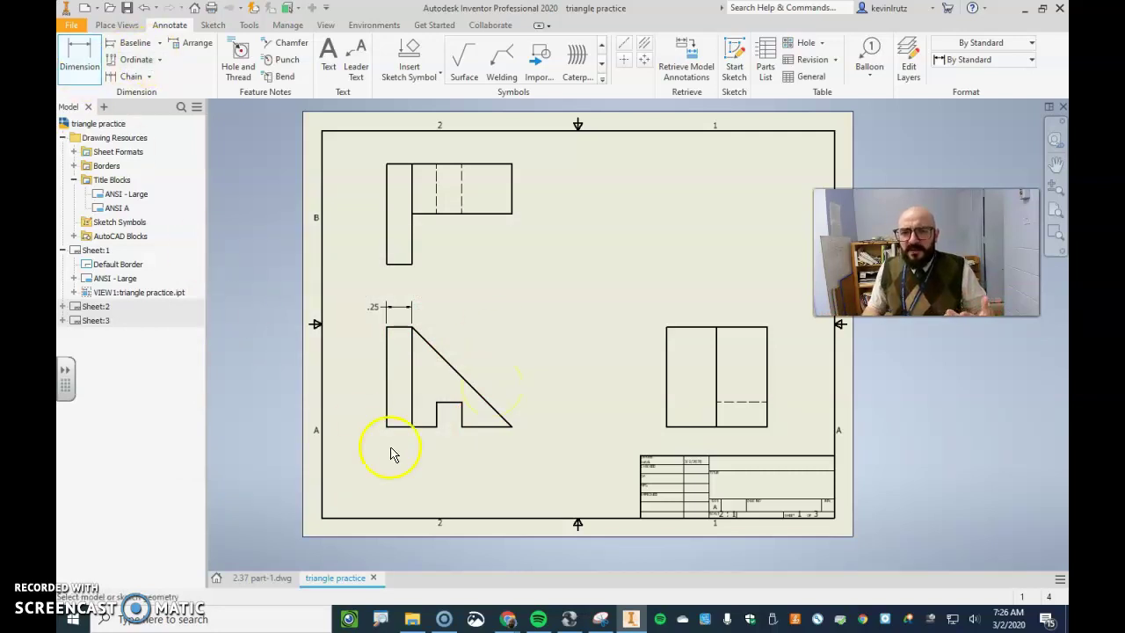
Dimension the front view's overall width above the strip's width dimension, accepting the default precision and tolerance
click(390, 387)
click(507, 427)
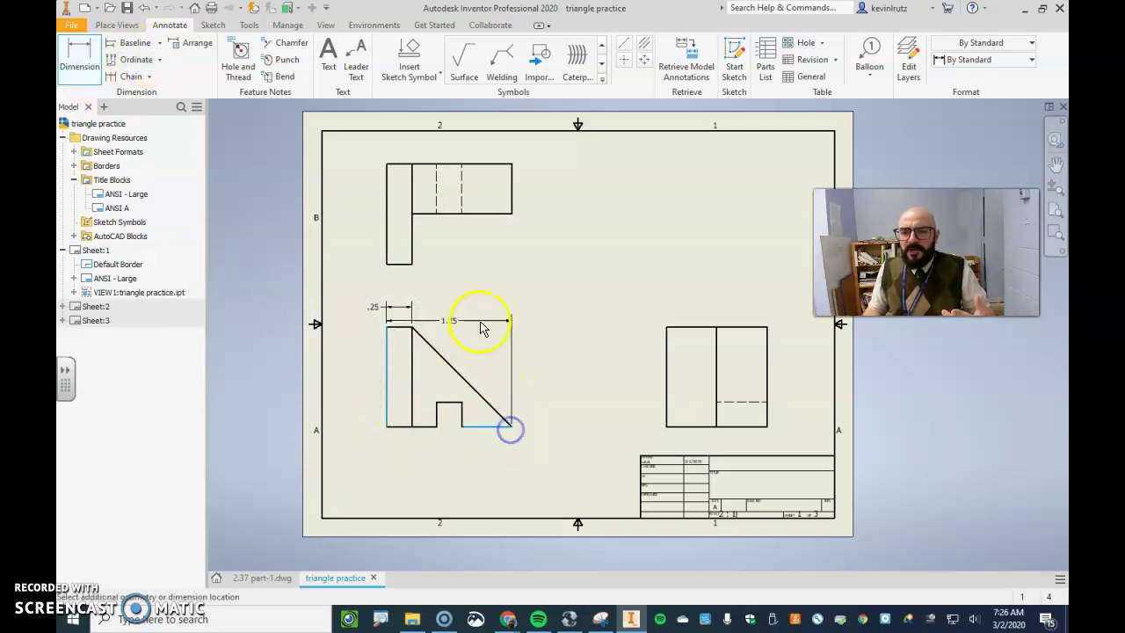
click(484, 290)
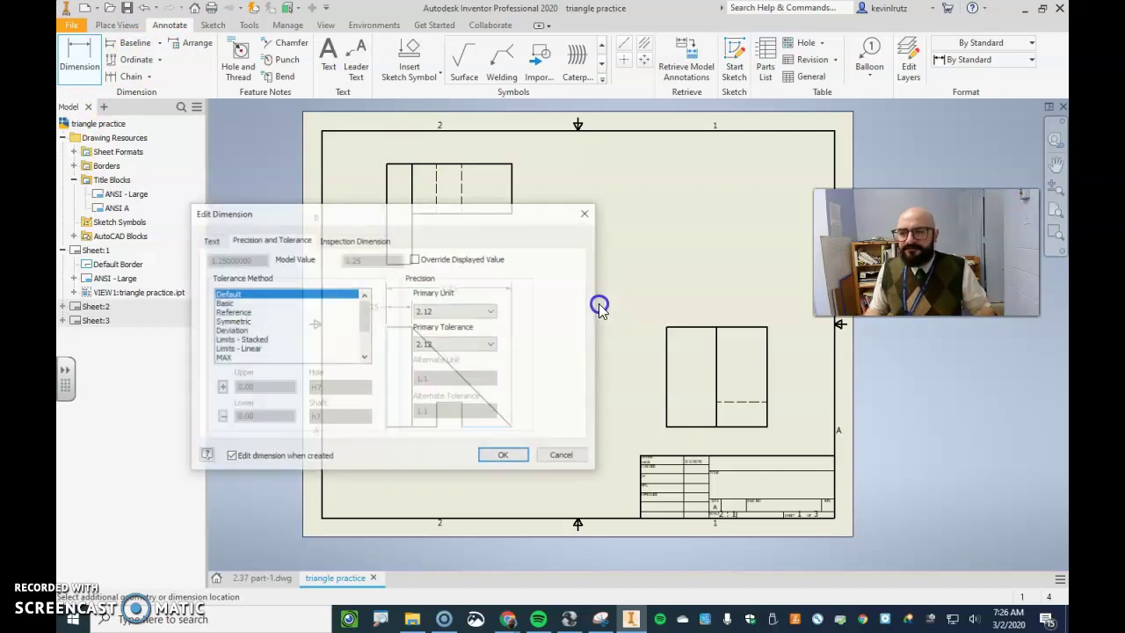
click(510, 457)
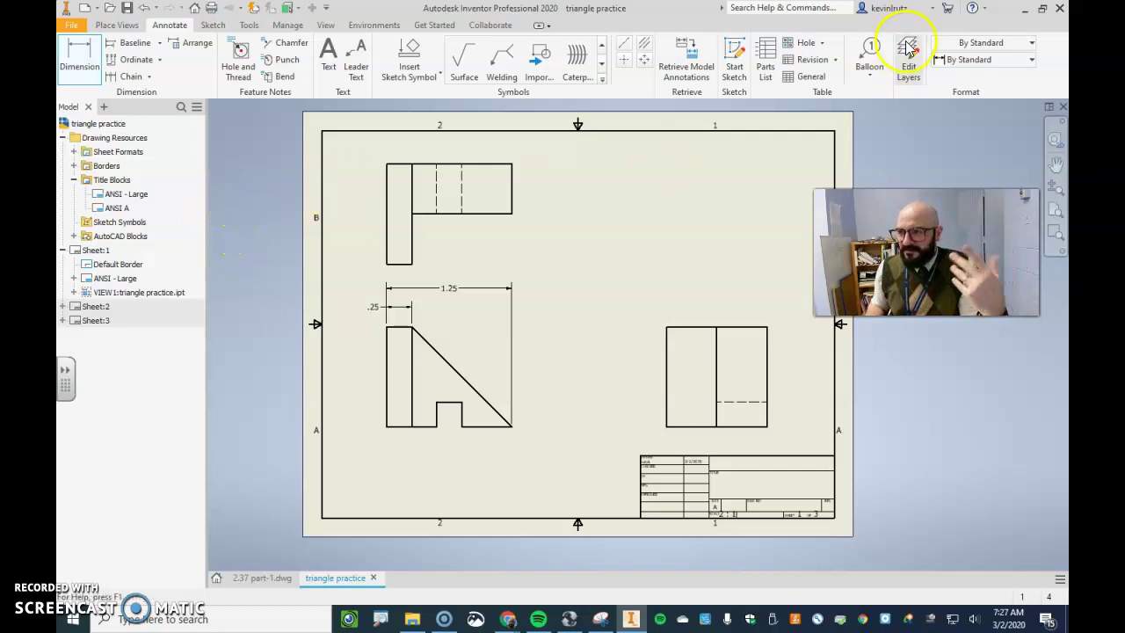
Try a balloon with a bent leader attached to the top view's short vertical edge, and undo it
click(874, 51)
click(629, 224)
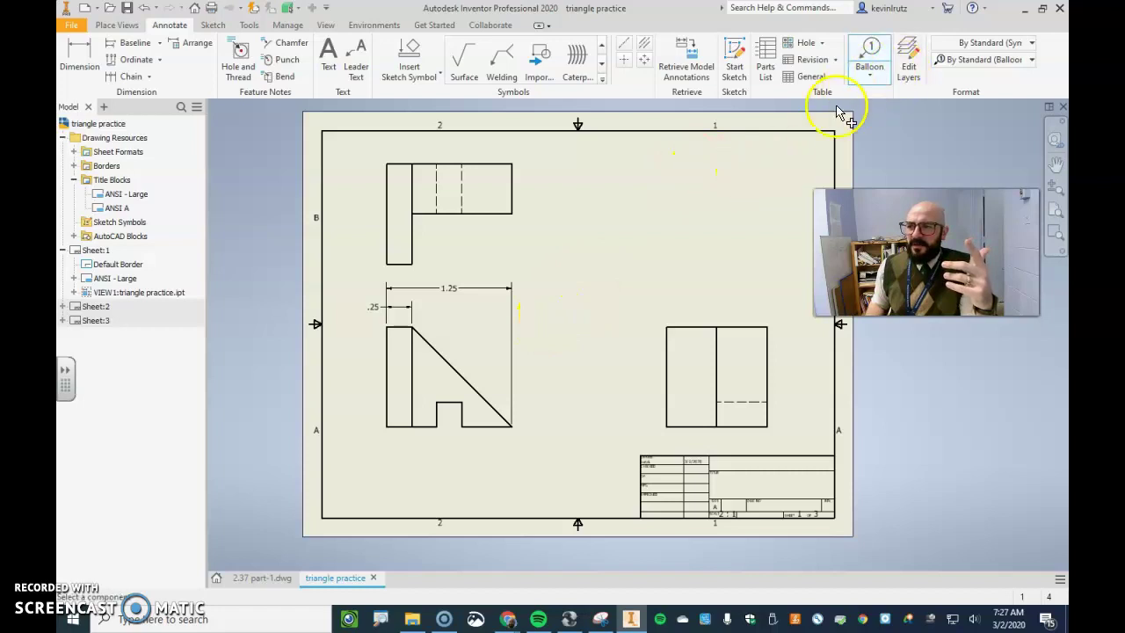
click(414, 246)
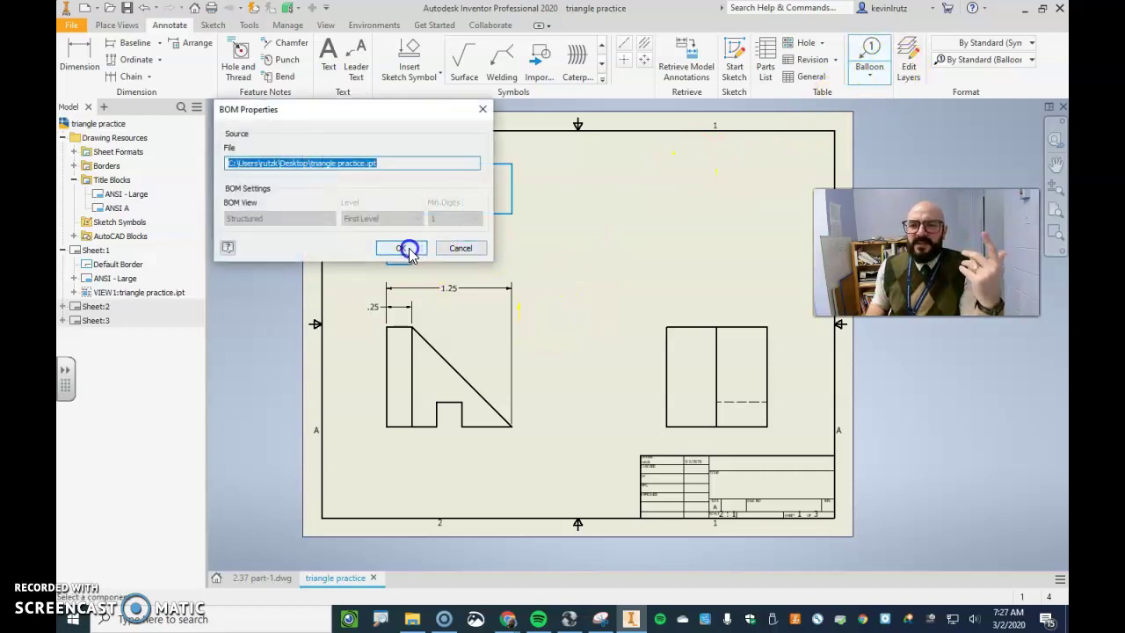
click(410, 249)
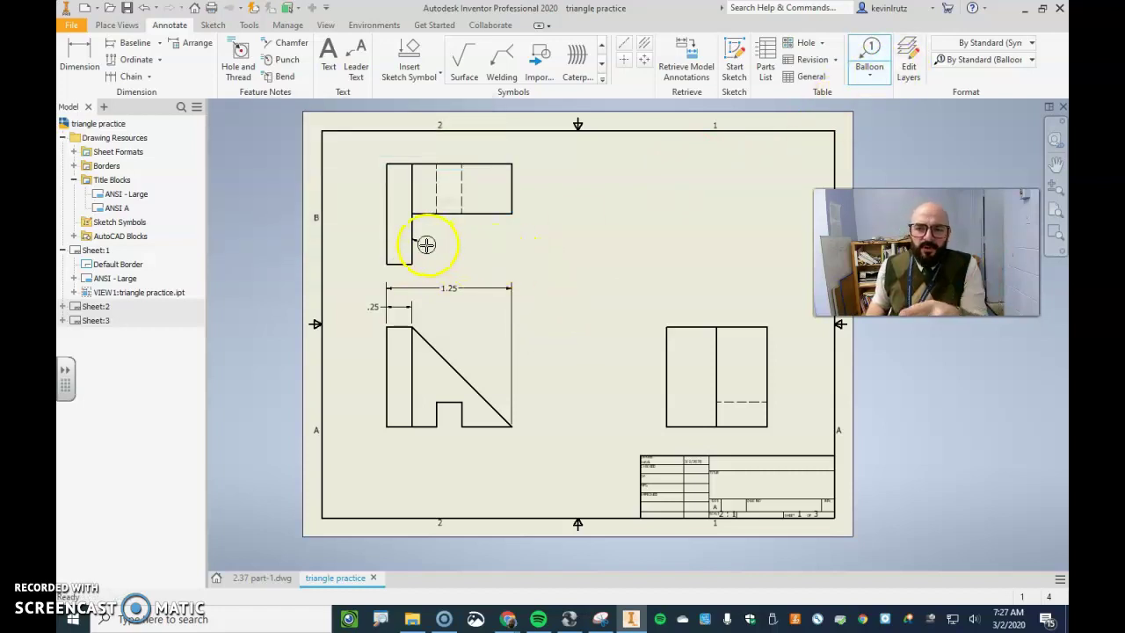
click(571, 262)
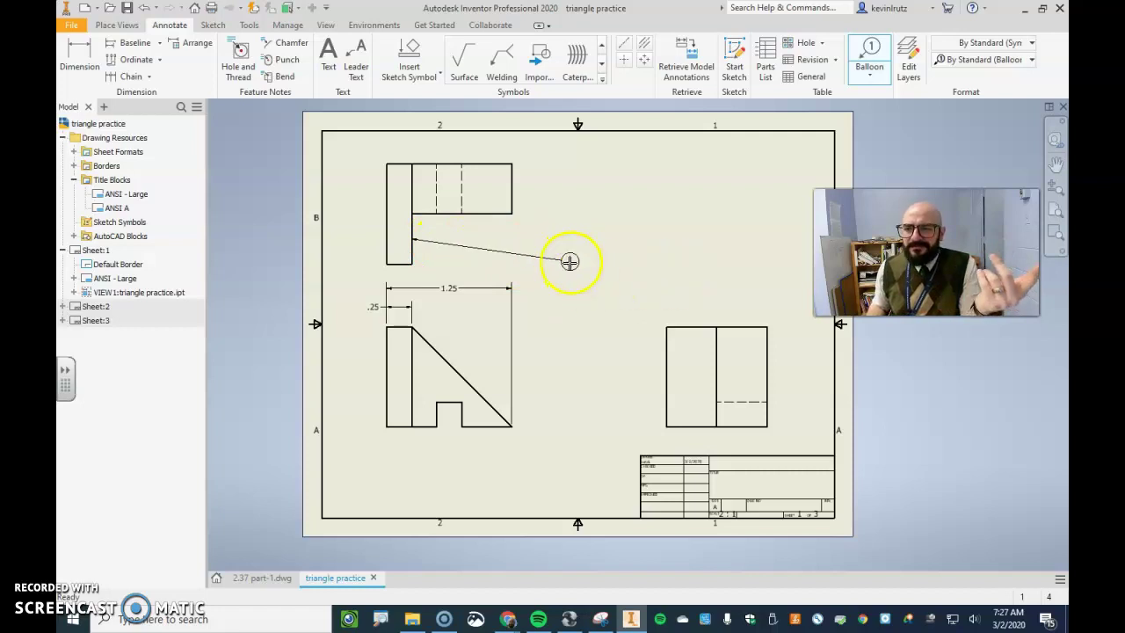
click(567, 328)
click(633, 317)
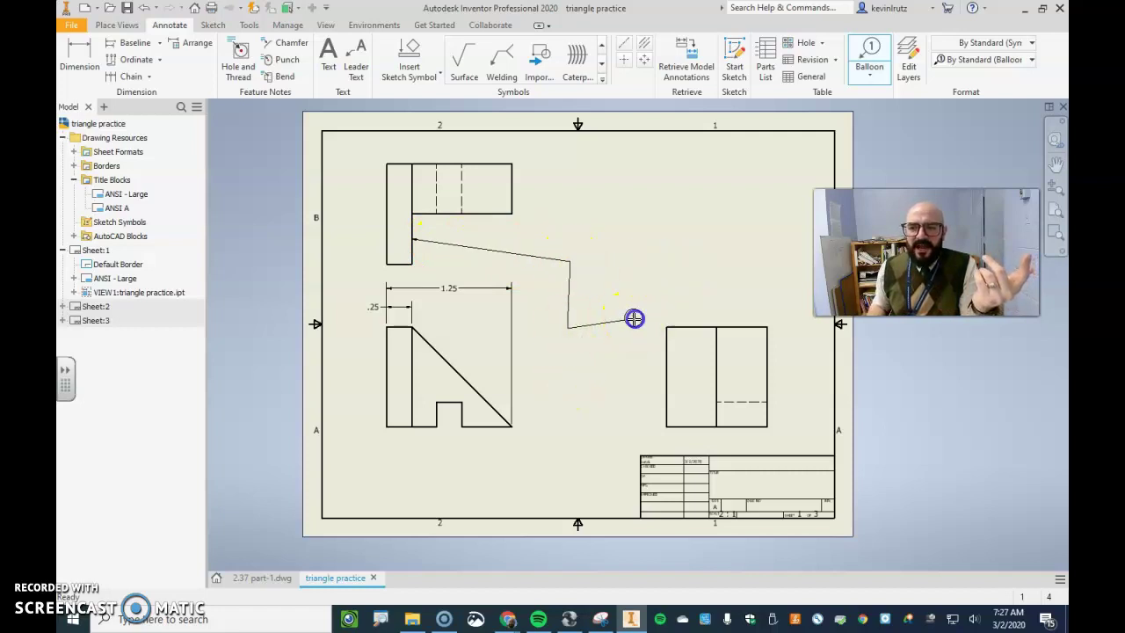
right_click(635, 314)
click(695, 315)
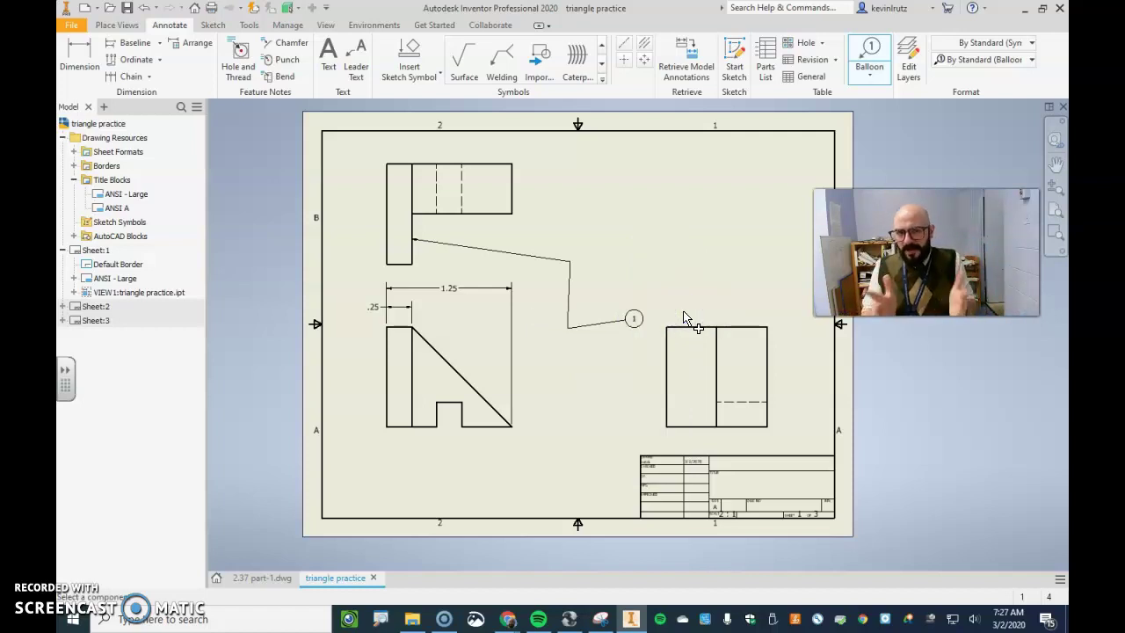
key(ctrl+z)
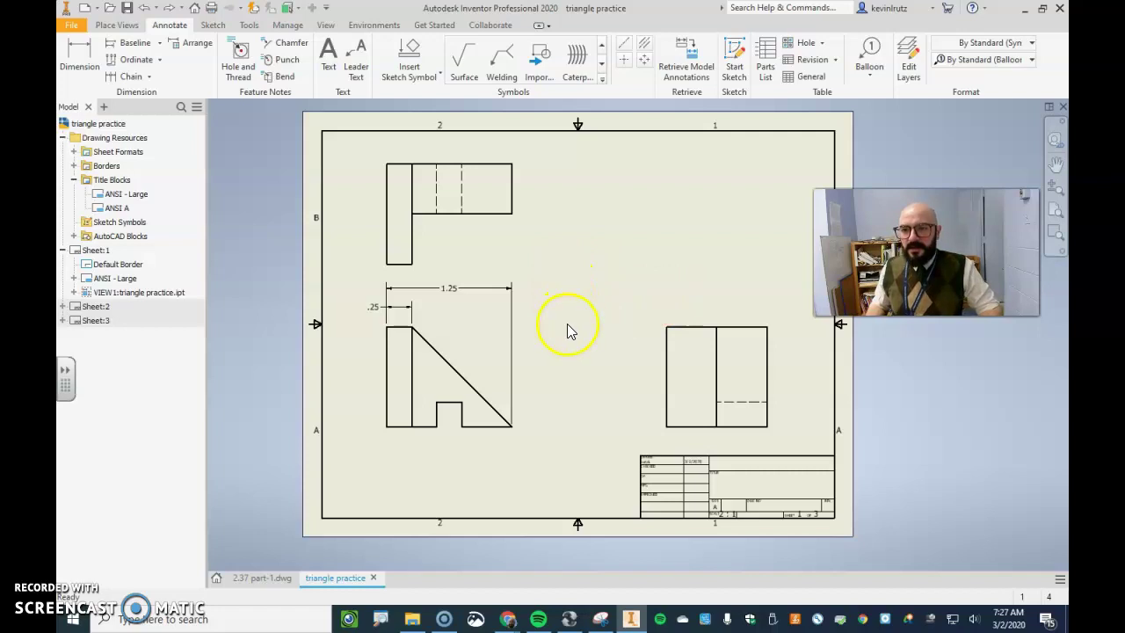
Try an auxiliary view of the front view at 2:1 without picking a defining edge
click(130, 29)
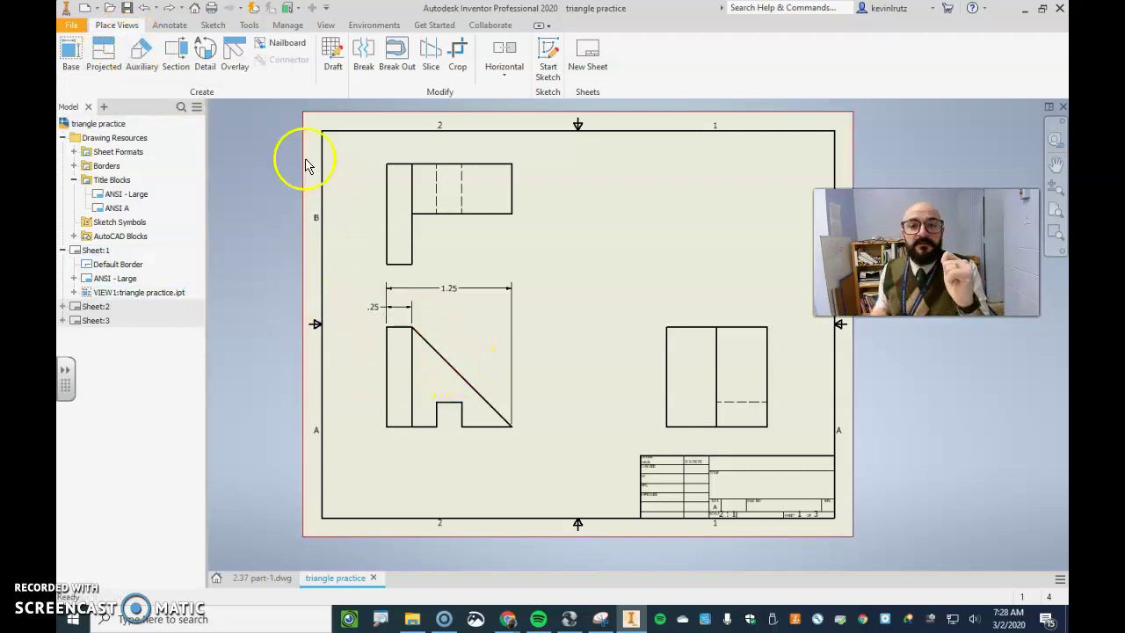
click(143, 56)
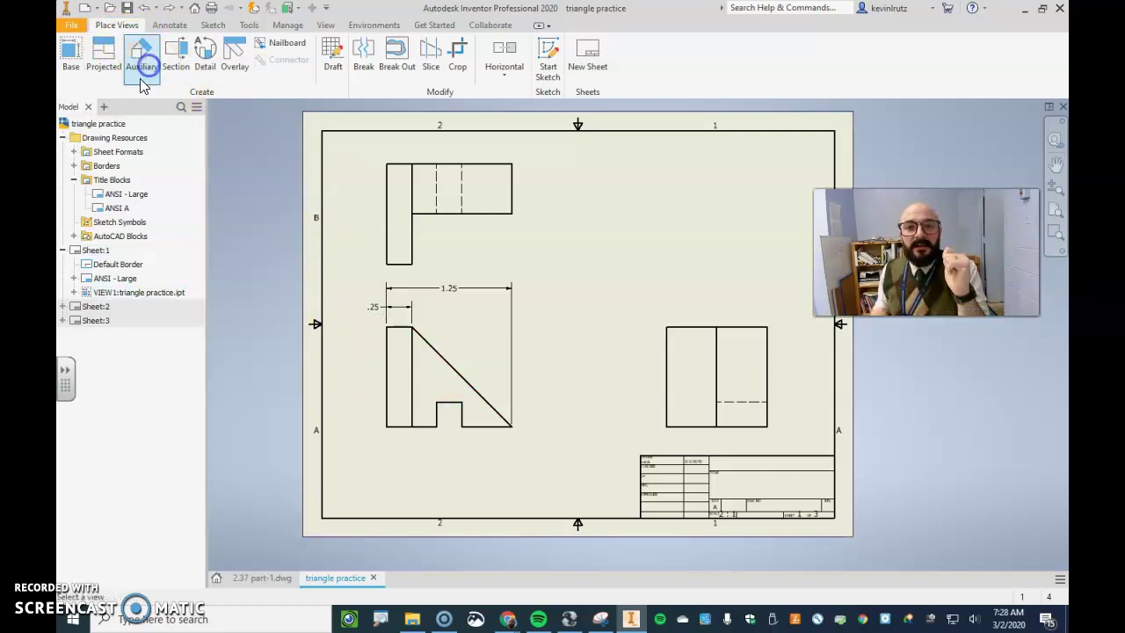
click(467, 326)
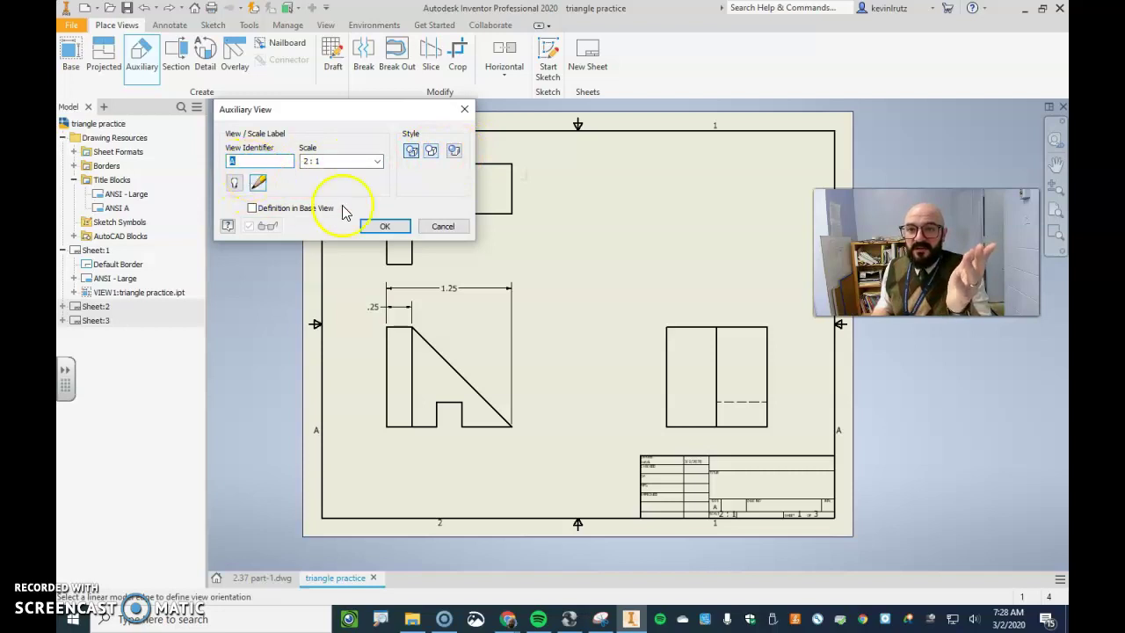
click(402, 229)
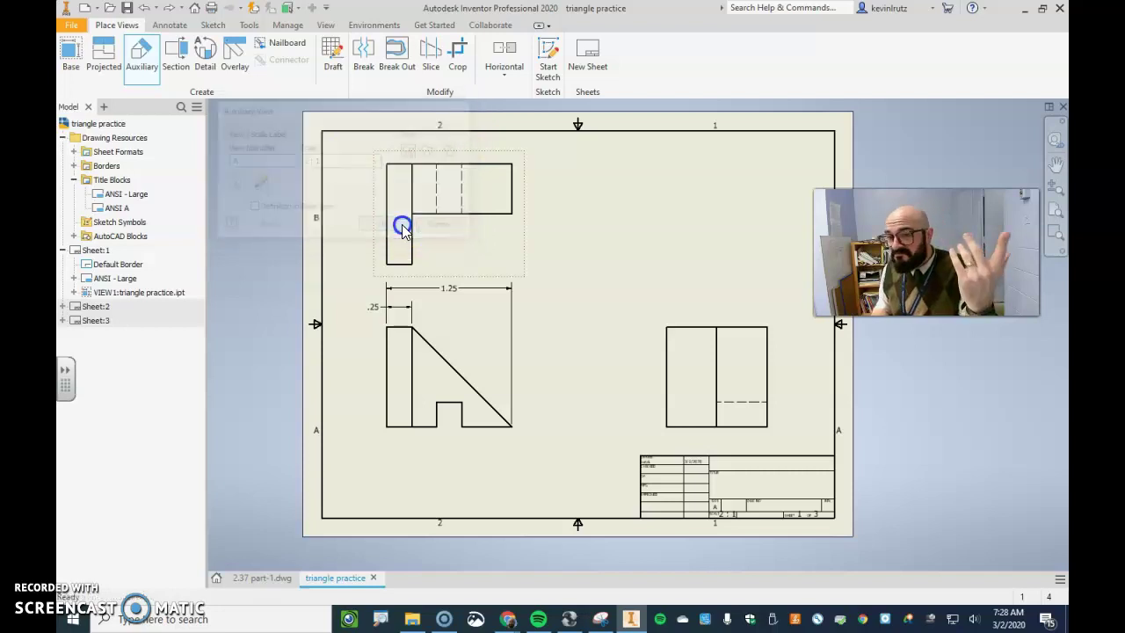
click(522, 339)
click(667, 224)
right_click(638, 242)
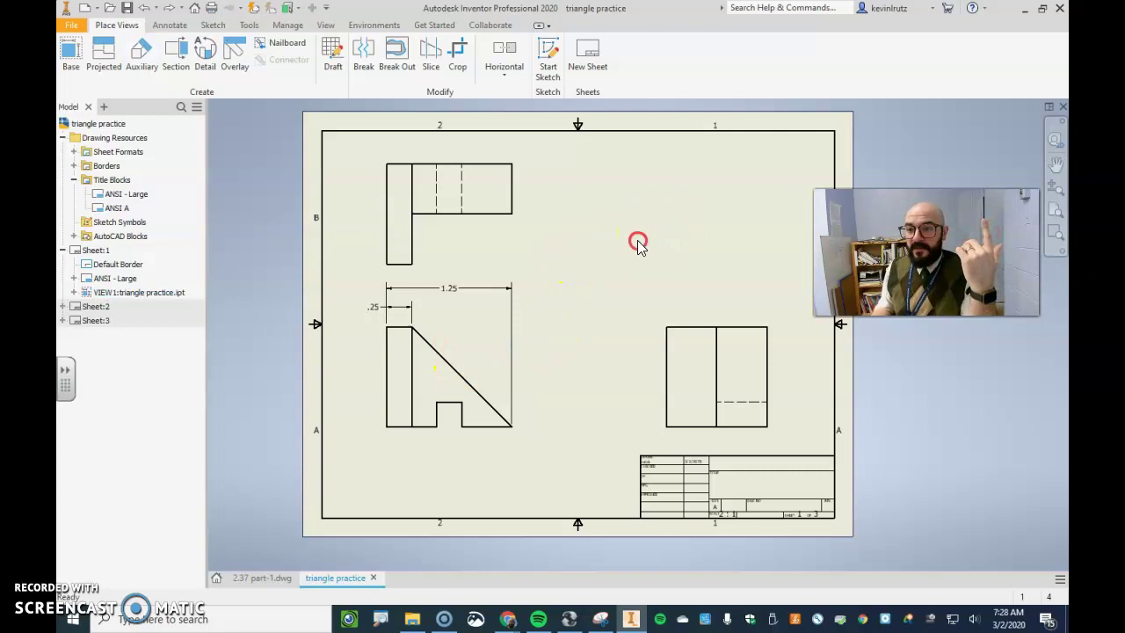
click(629, 237)
Create a 2:1 auxiliary view A from the front view's slanted edge, placed diagonally up and to its right
click(141, 57)
click(420, 336)
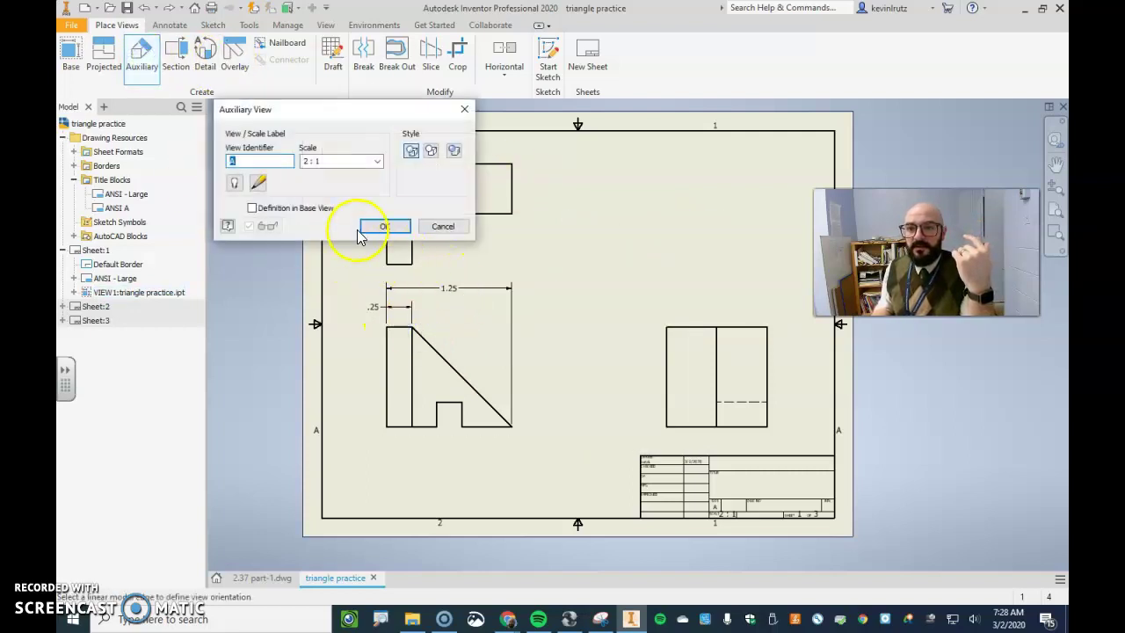
click(442, 356)
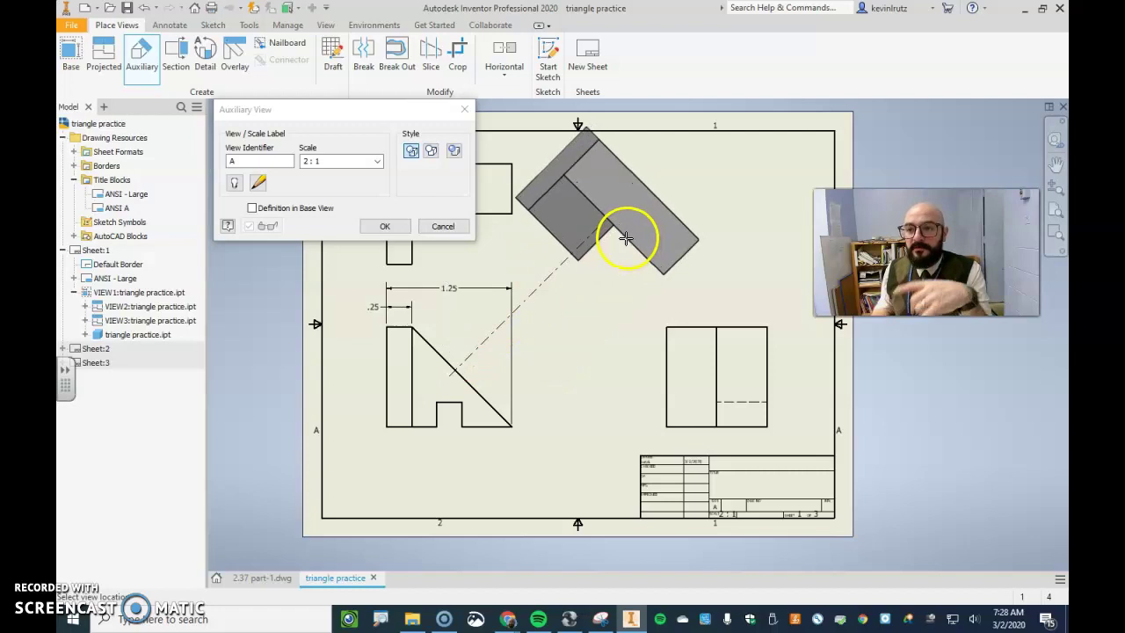
click(625, 237)
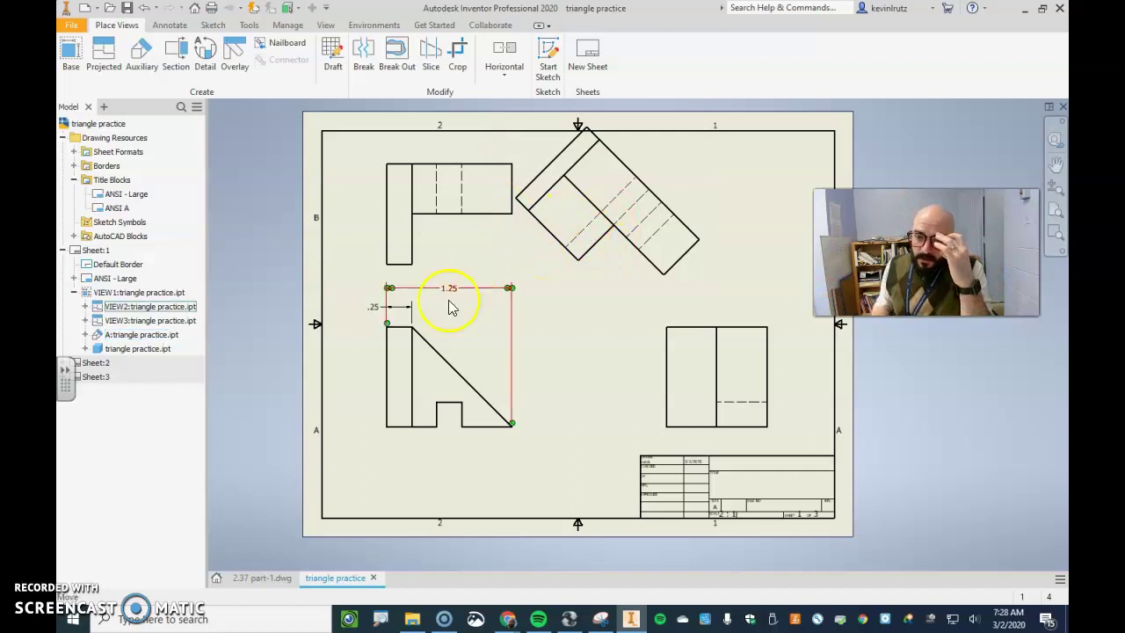
Leave the triangle practice.ipt views on Sheet:1 as they are and activate the empty Sheet:2
click(77, 60)
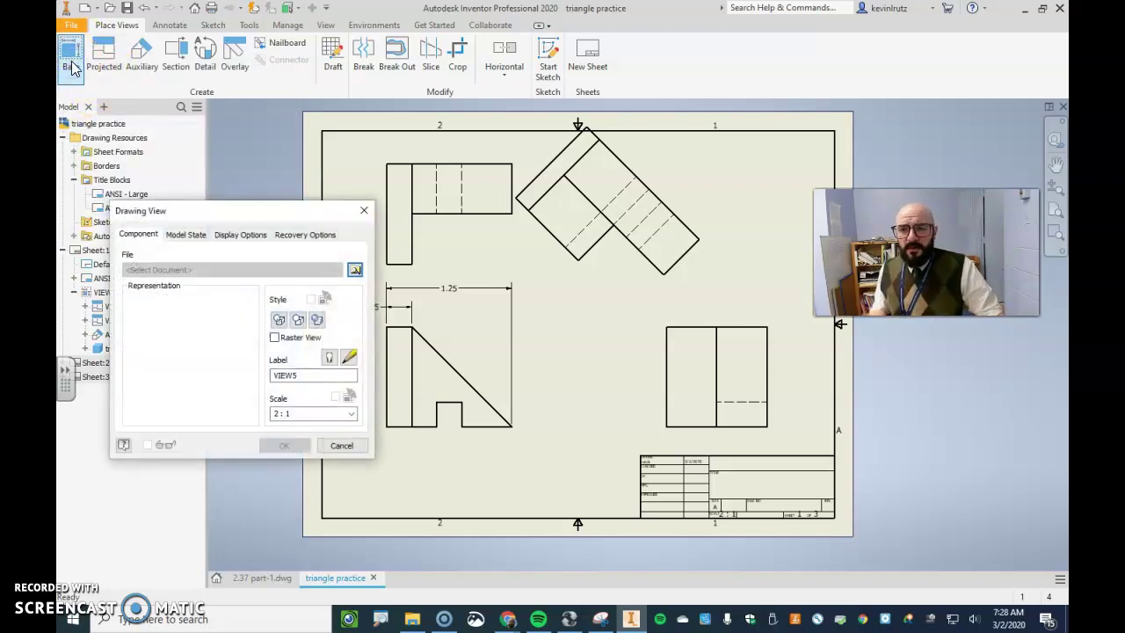
click(364, 210)
click(99, 350)
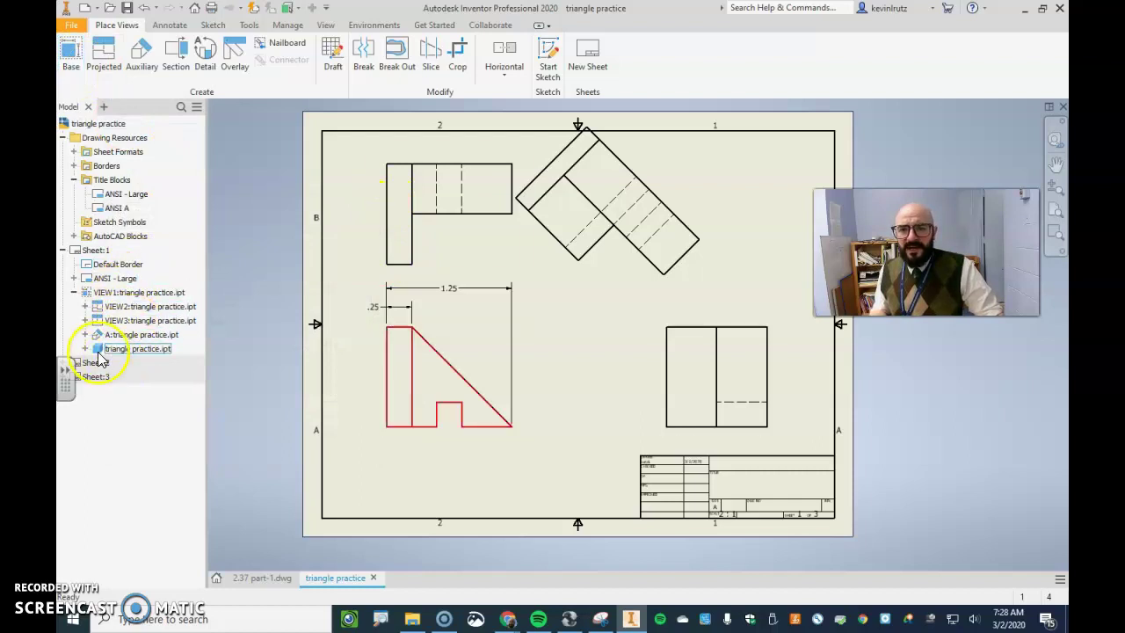
double_click(97, 363)
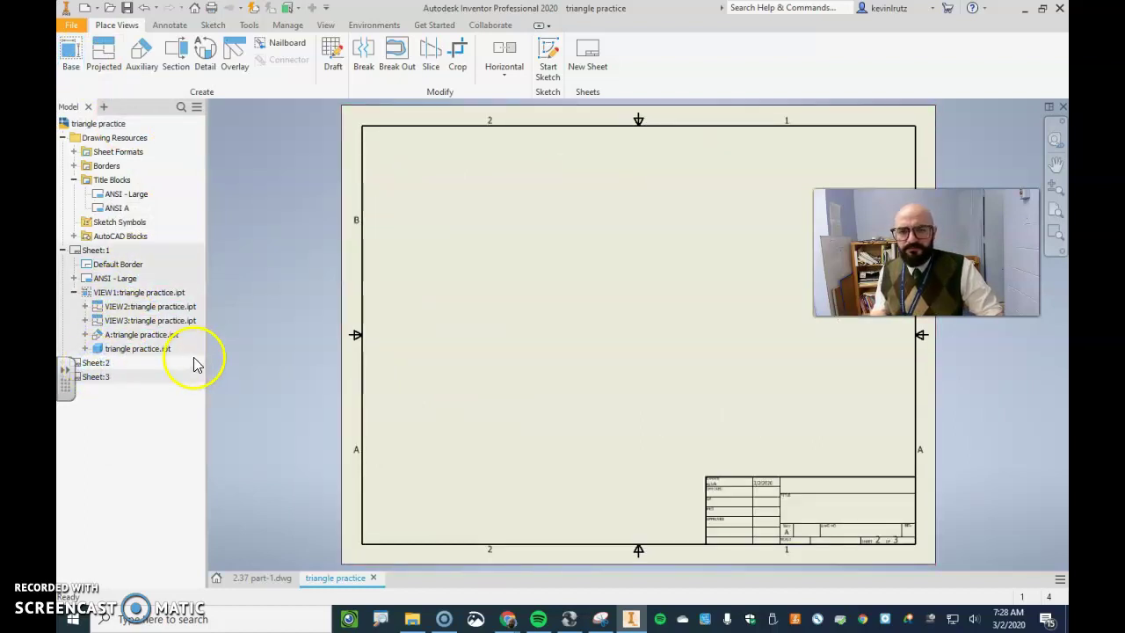
Start a base view on Sheet:2 using test section.ipt from the Desktop as its model
click(71, 53)
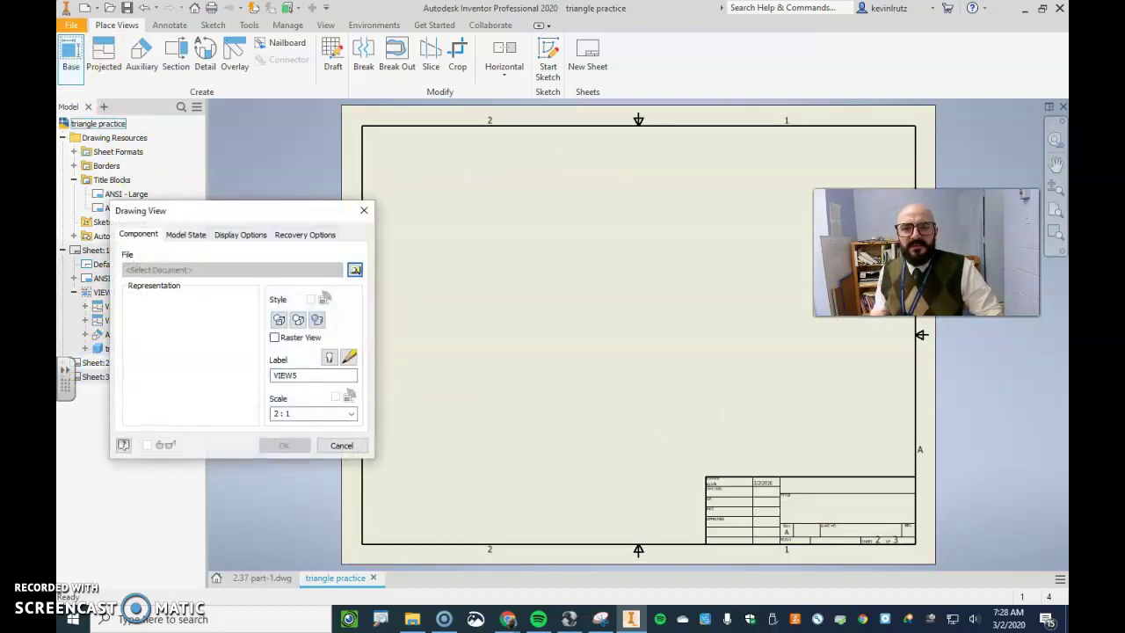
click(354, 269)
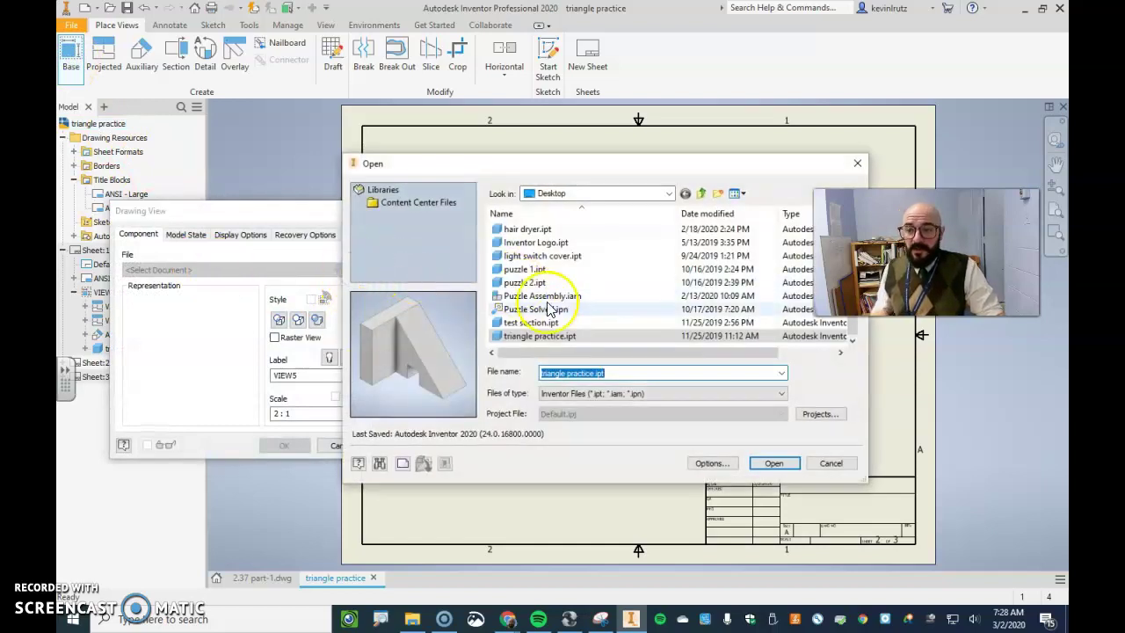
click(530, 322)
click(771, 463)
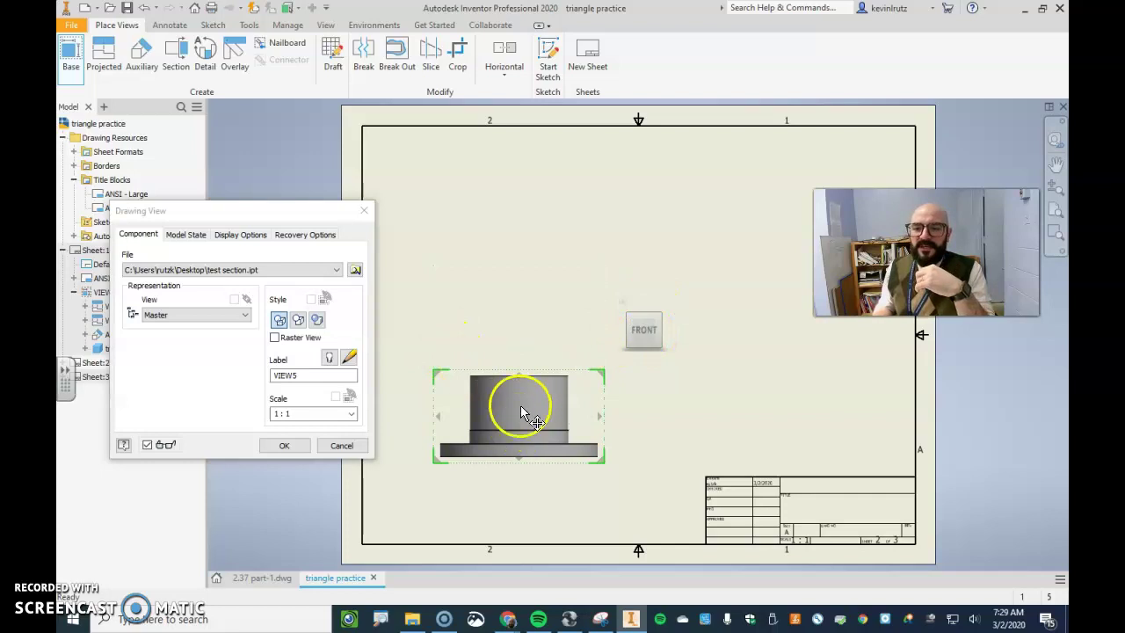
Orient the base view to show the round flange from the top and place it at 1:1 in the sheet's upper-left area
click(671, 331)
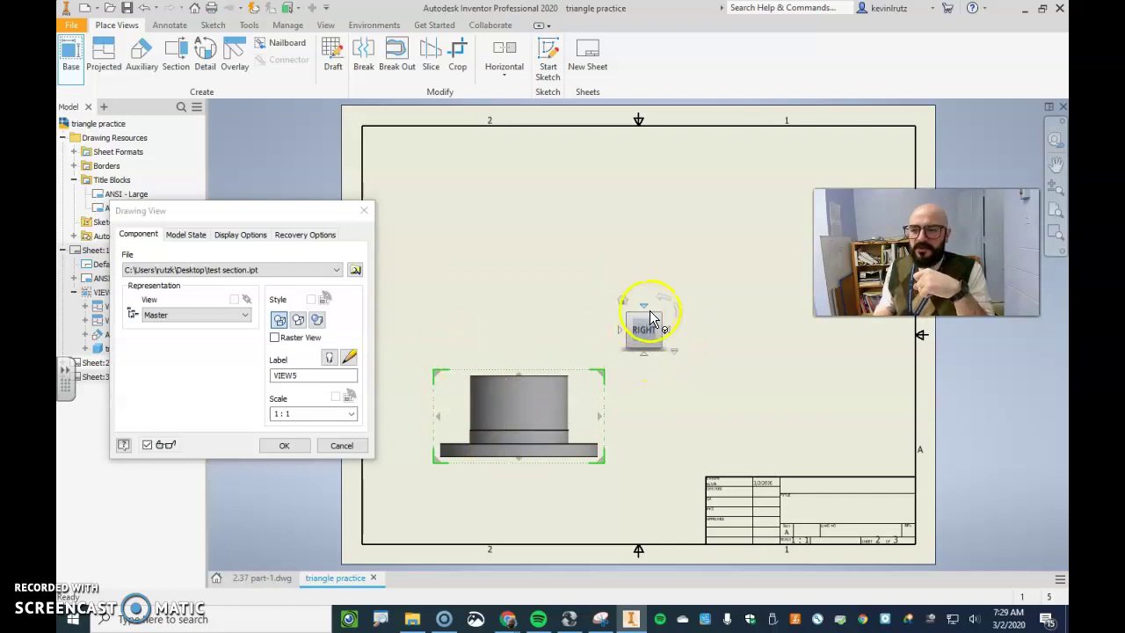
click(643, 306)
drag(502, 403, 499, 234)
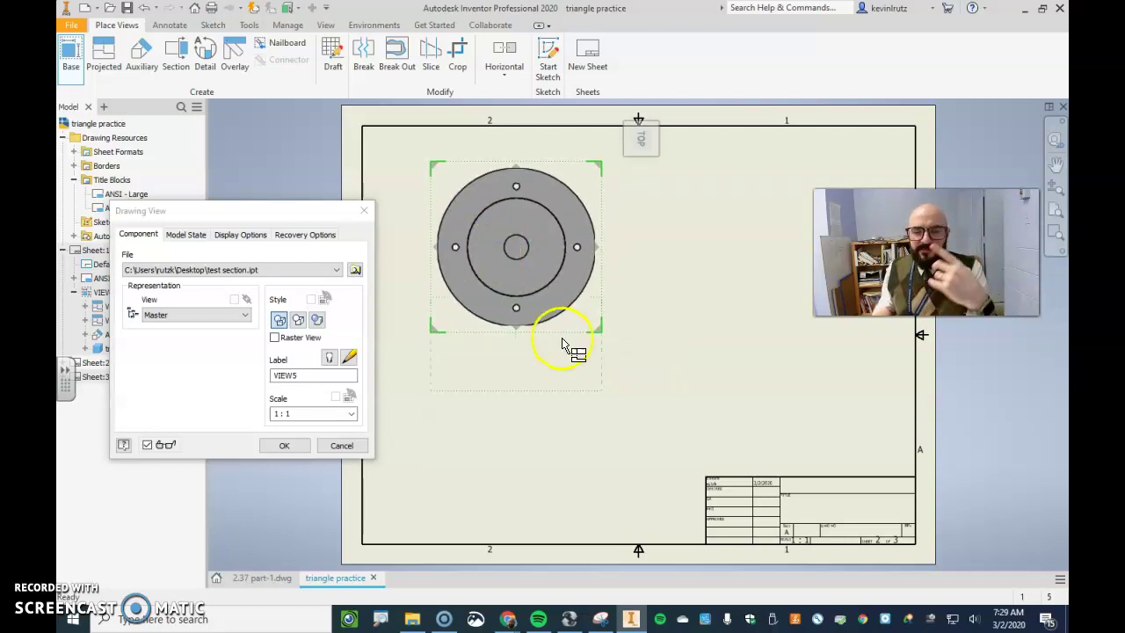
drag(532, 282, 533, 262)
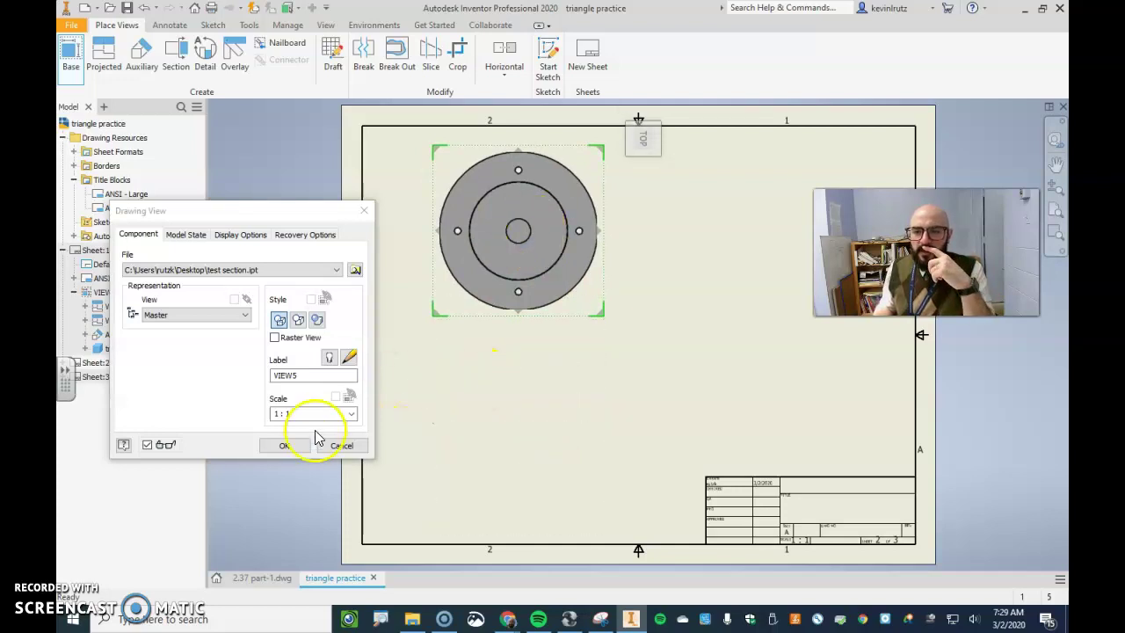
click(286, 445)
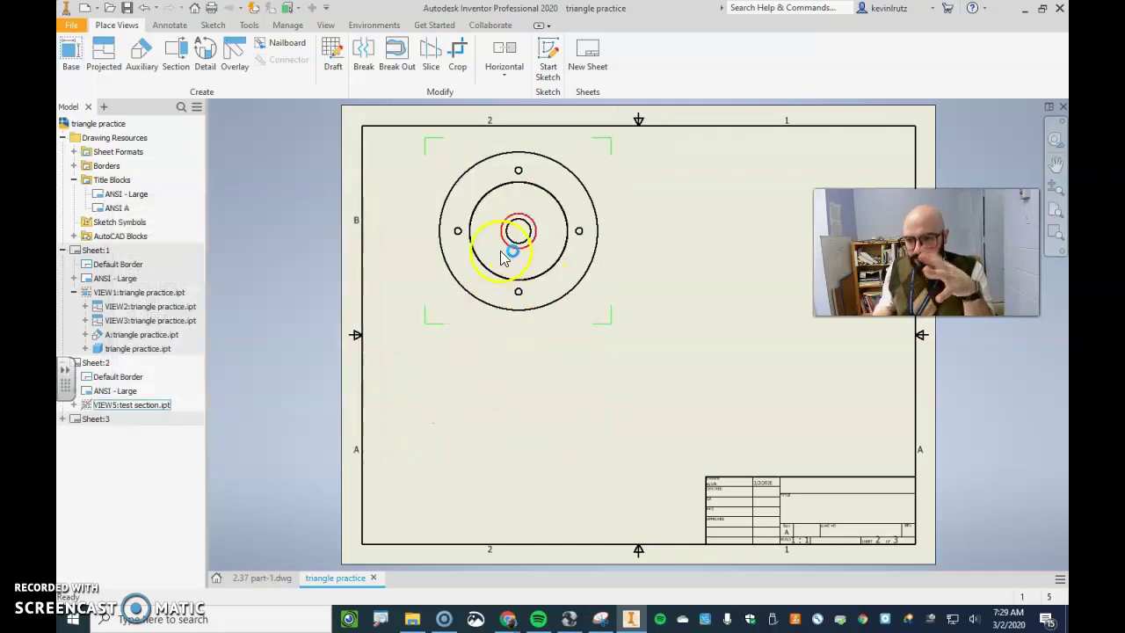
click(401, 238)
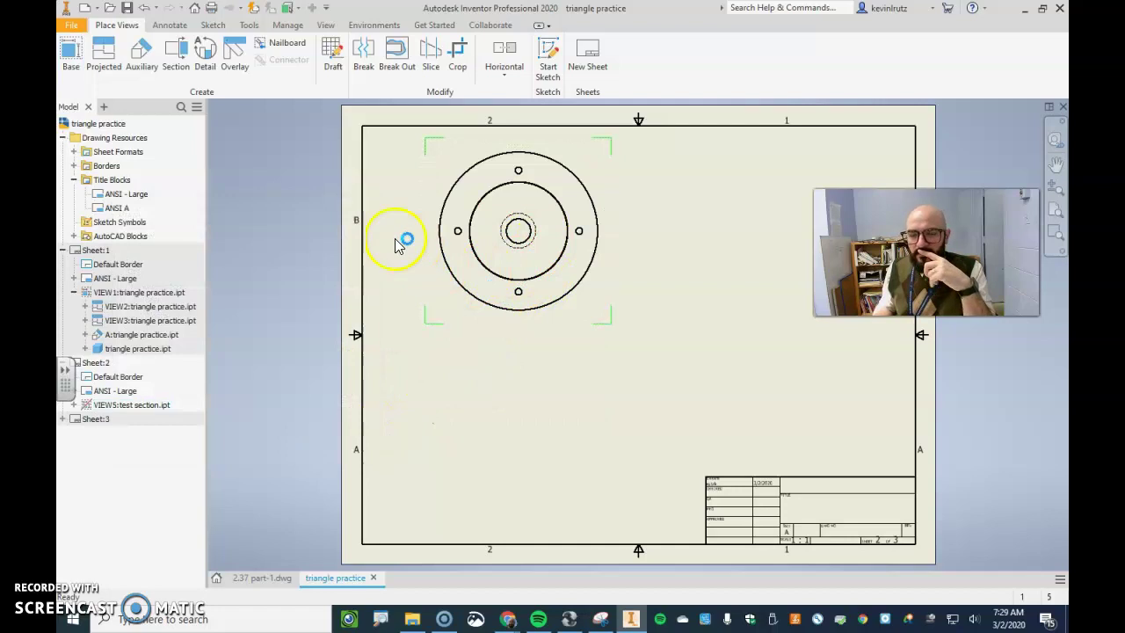
Create a full-depth 1:1 section view of the flange, cut horizontally through its centre and side holes, placed directly below the top view
click(175, 70)
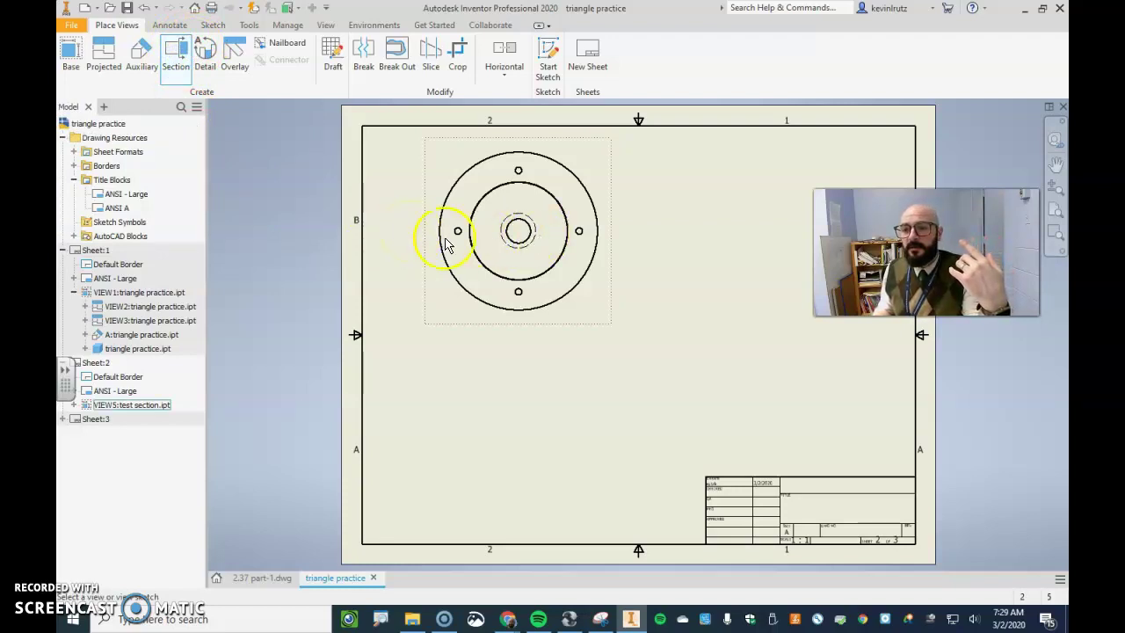
click(424, 245)
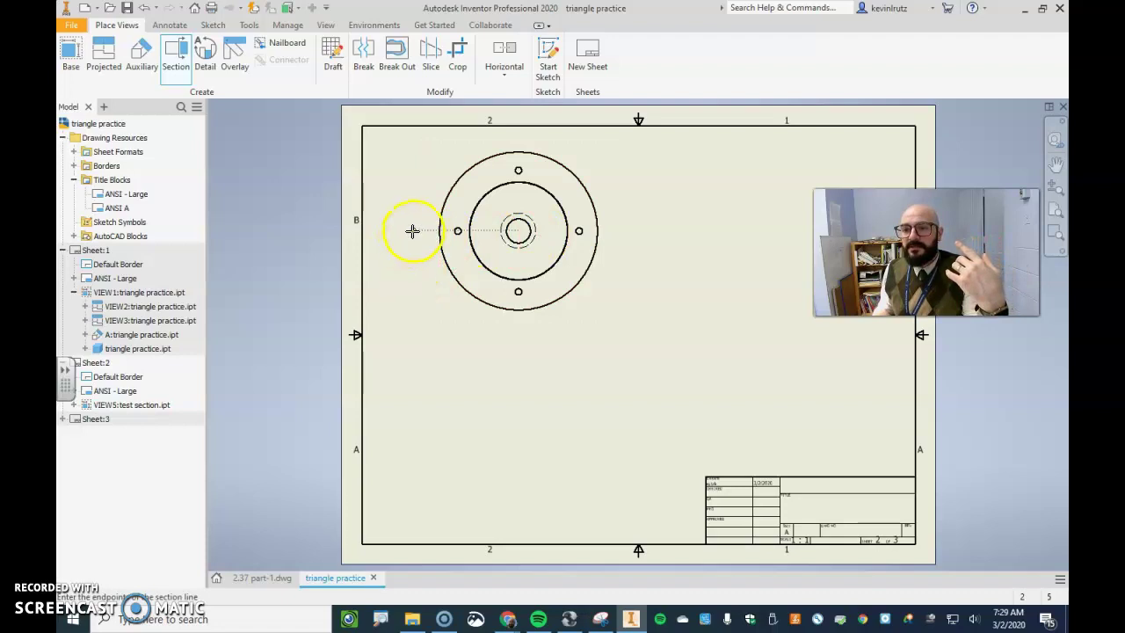
click(416, 230)
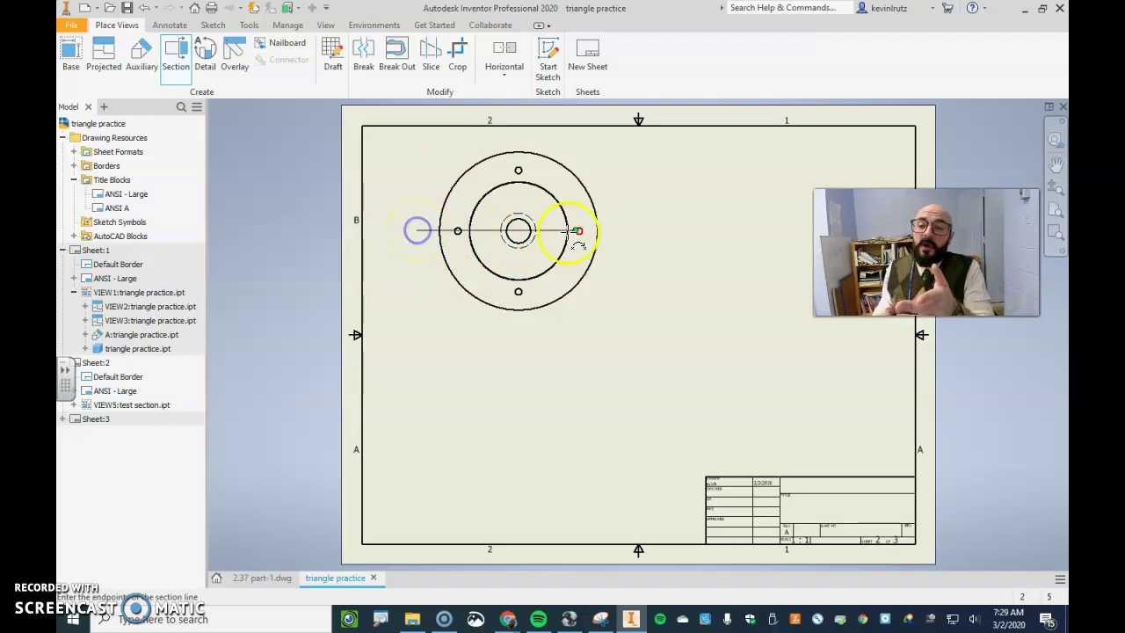
click(626, 230)
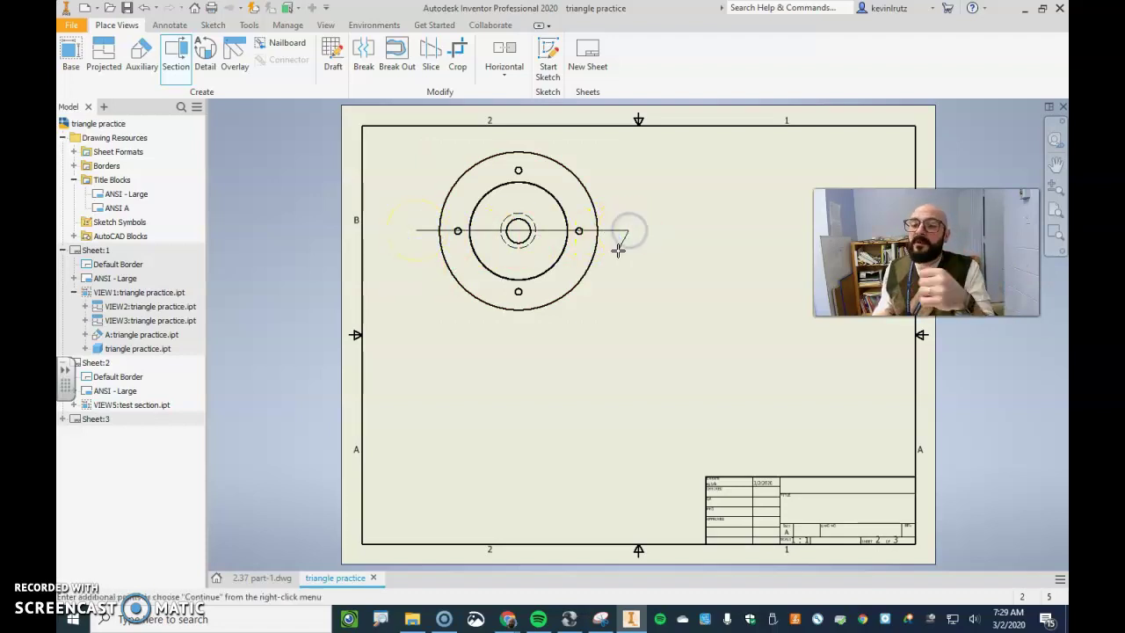
right_click(626, 236)
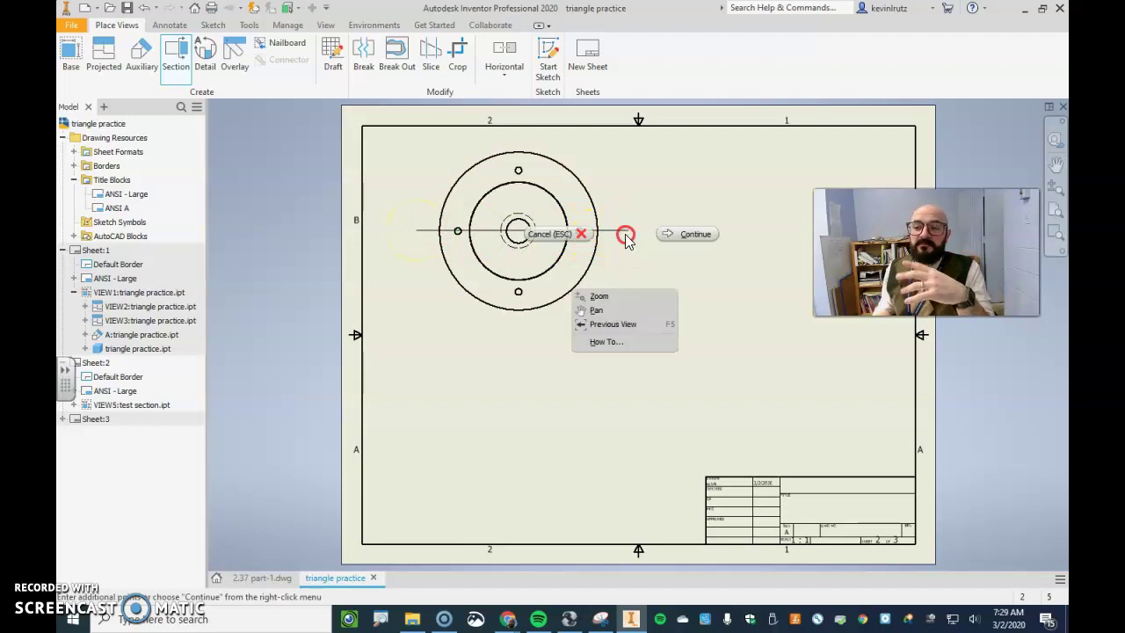
click(695, 234)
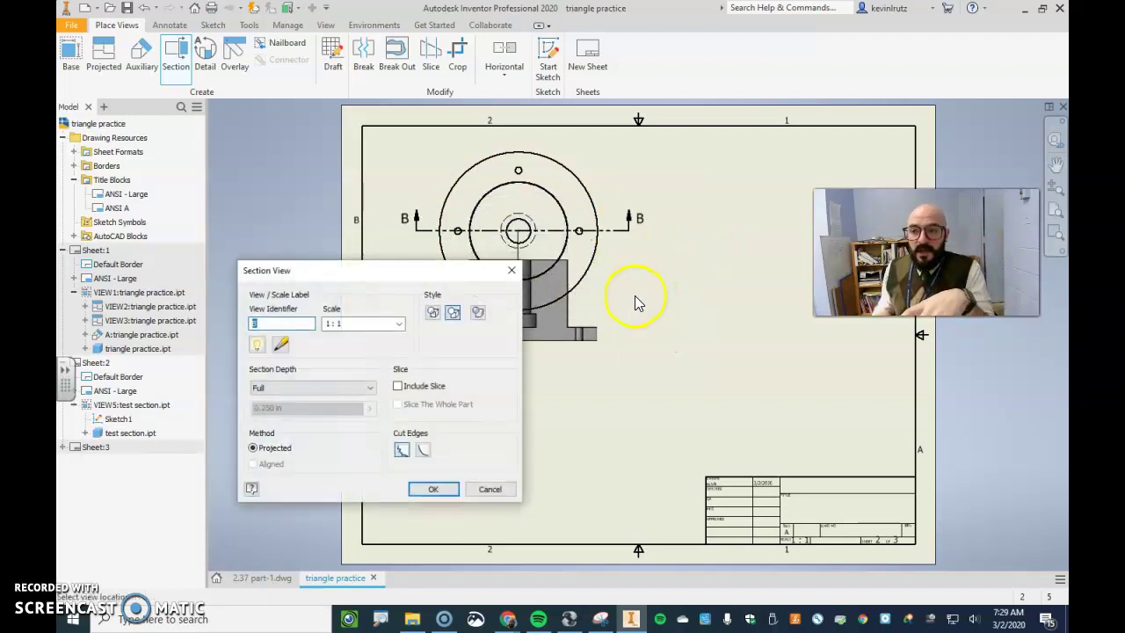
drag(428, 273, 892, 281)
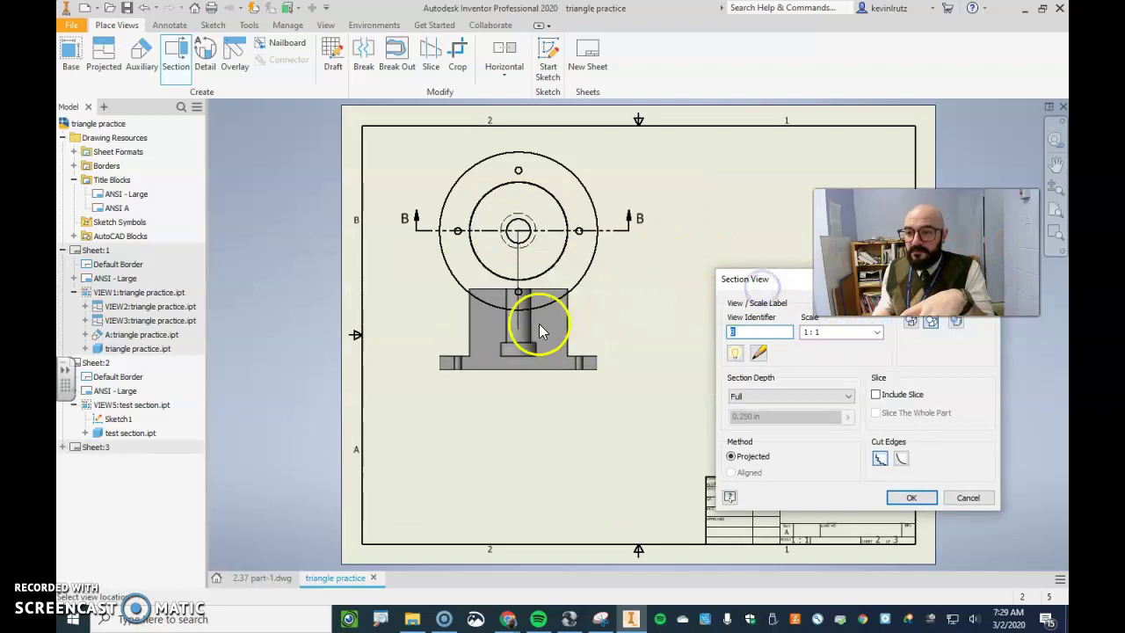
click(502, 433)
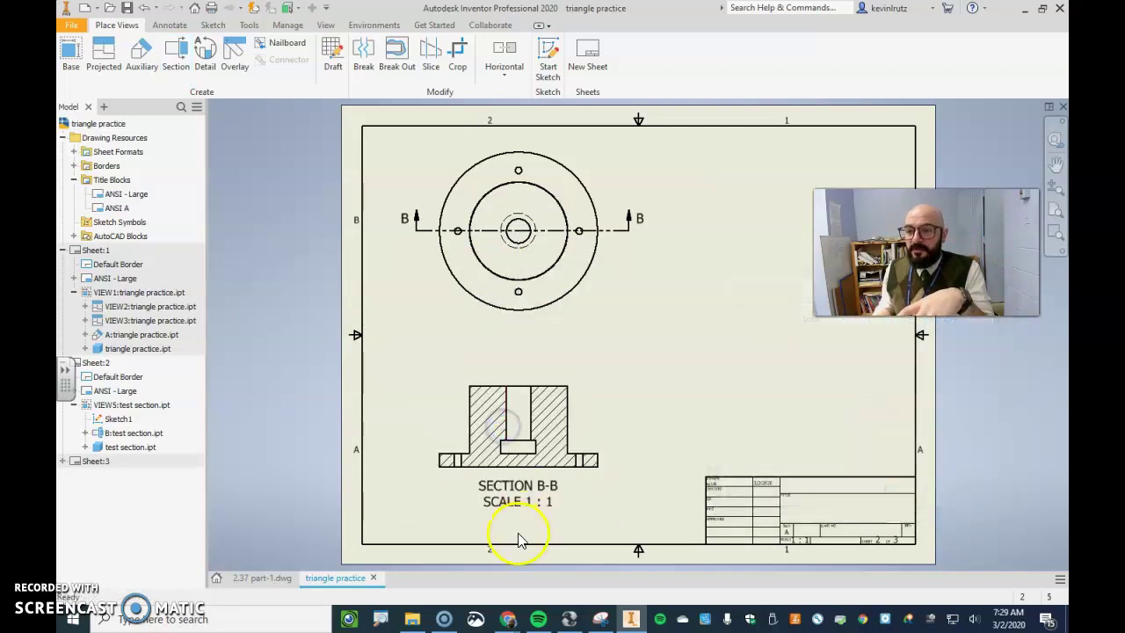